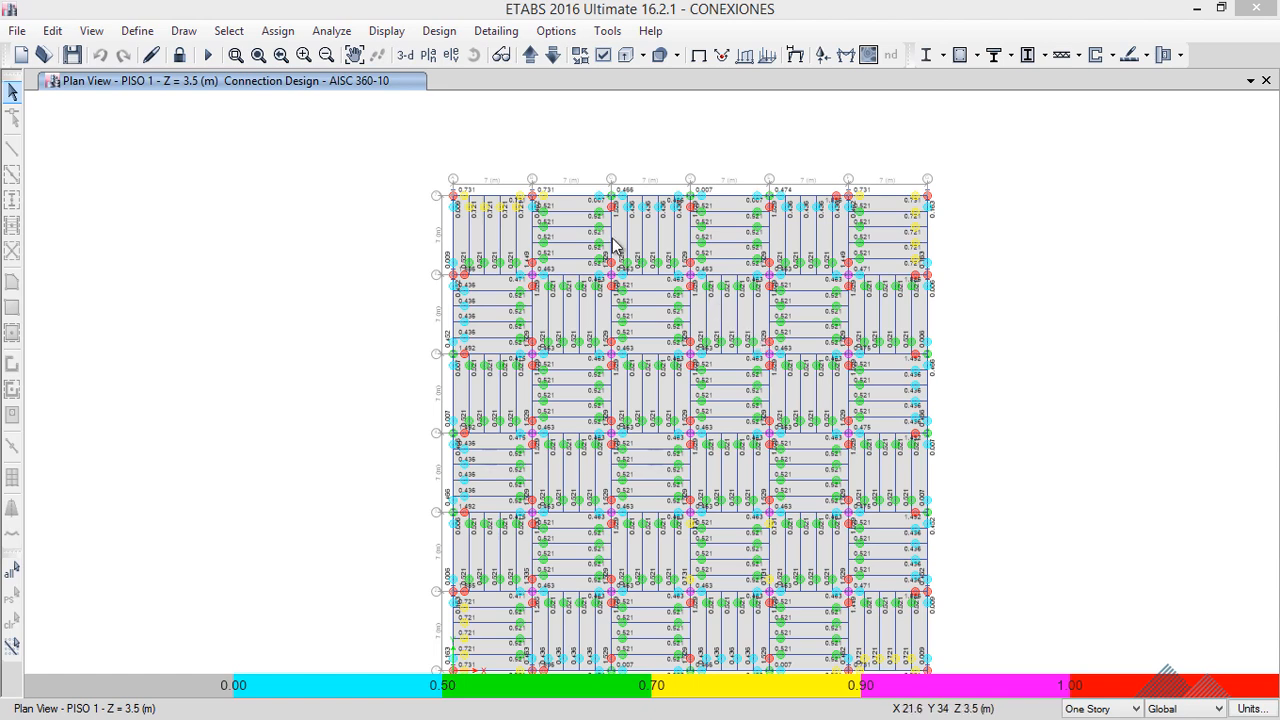
- Open the failing beam connection near grid intersection A-6 on PISO 1 and inspect its 3D view and 1.2D+1.6L result
click(237, 57)
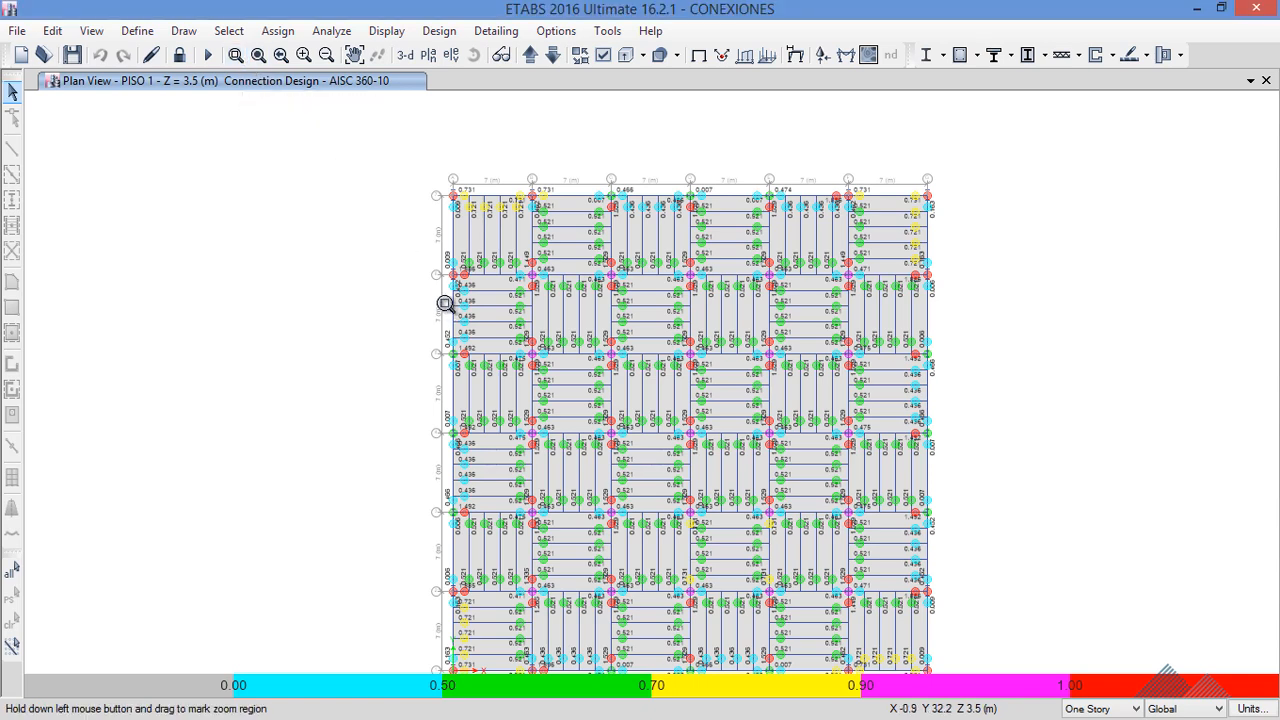
drag(428, 238, 966, 321)
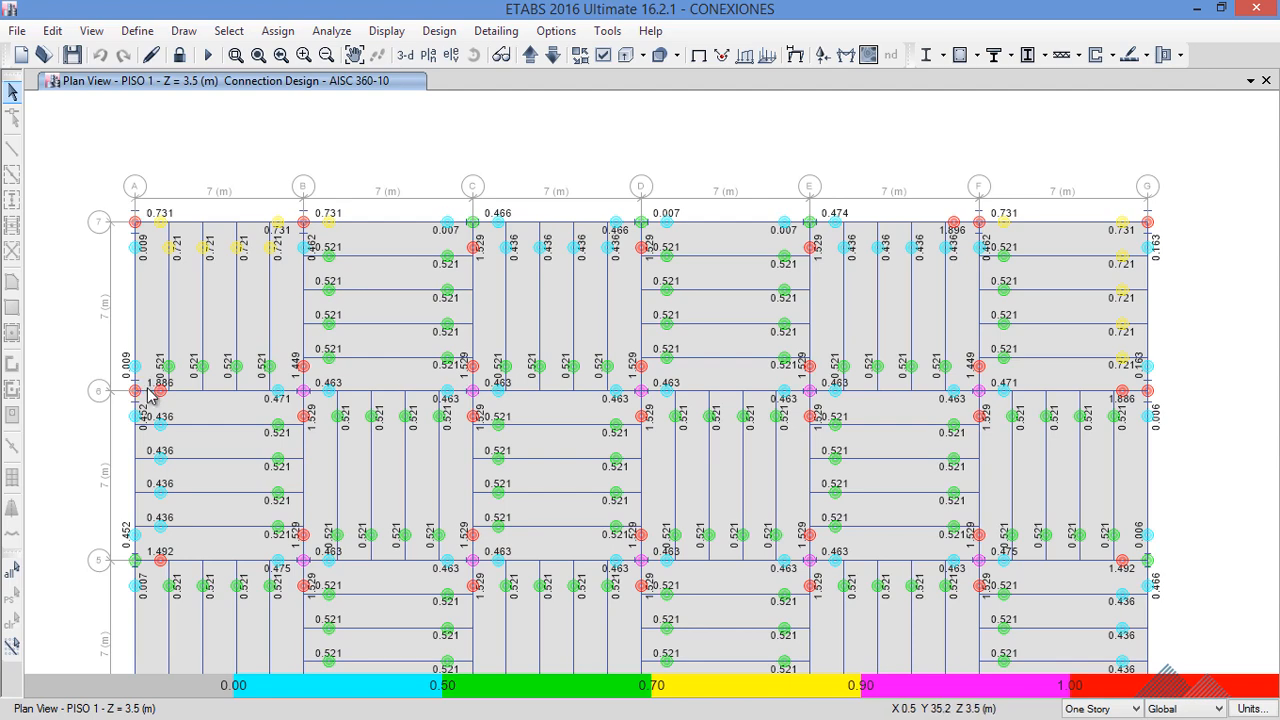
right_click(150, 395)
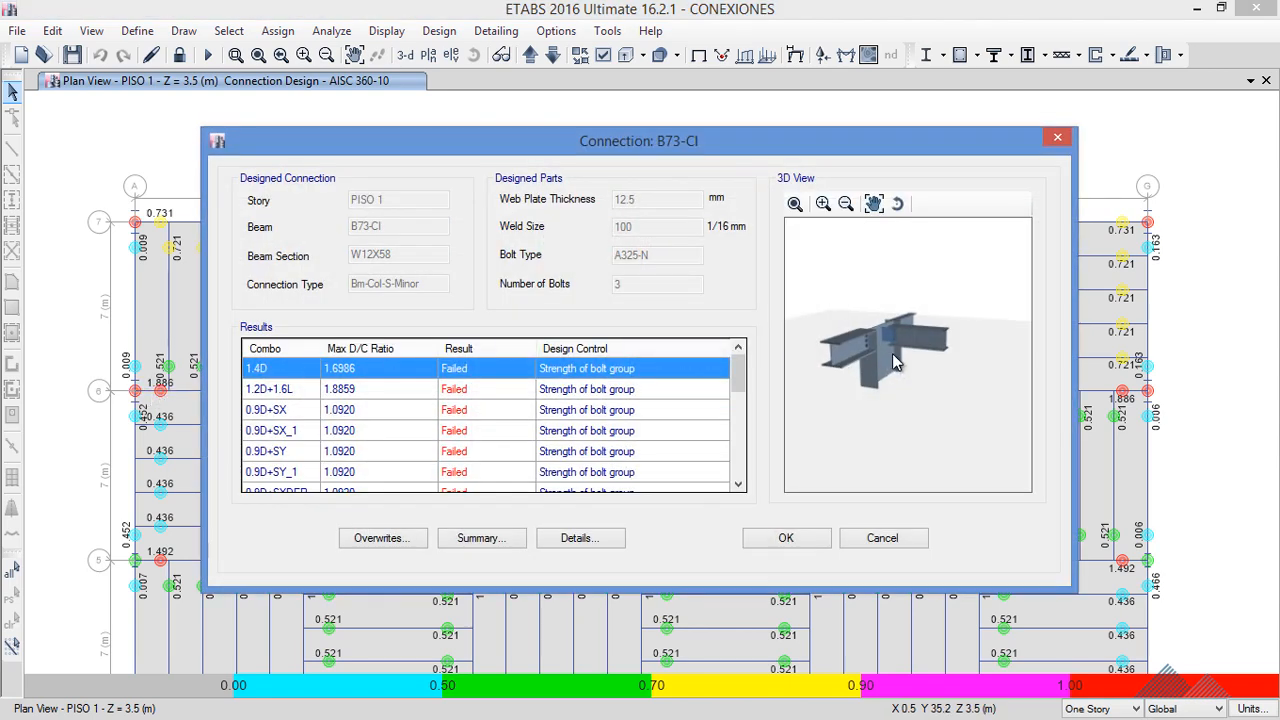
click(900, 204)
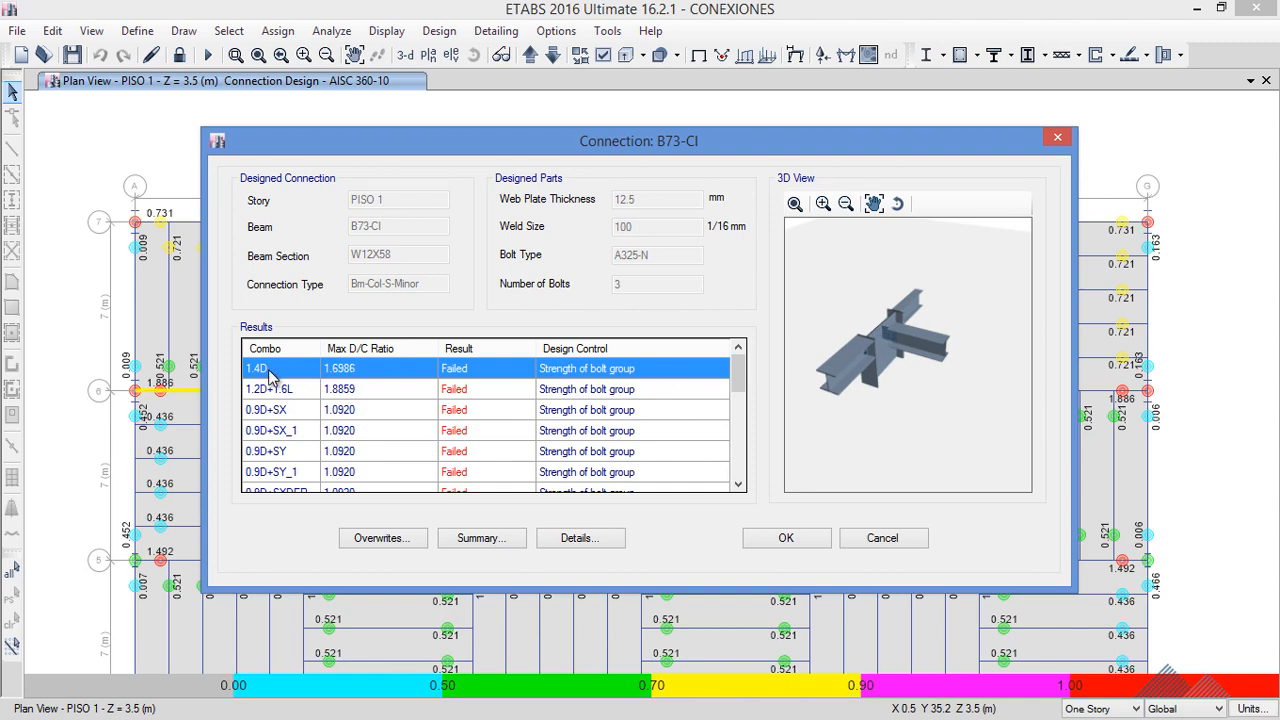
click(906, 206)
drag(890, 294, 895, 478)
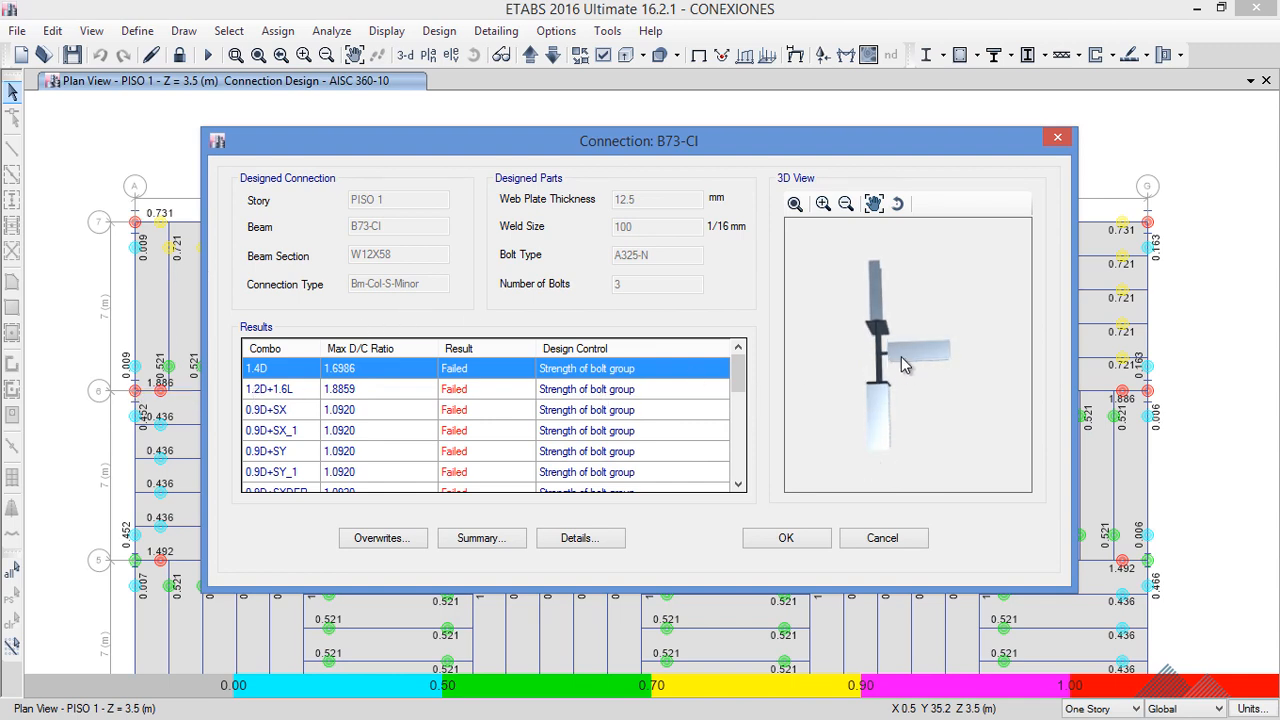
drag(933, 262, 943, 313)
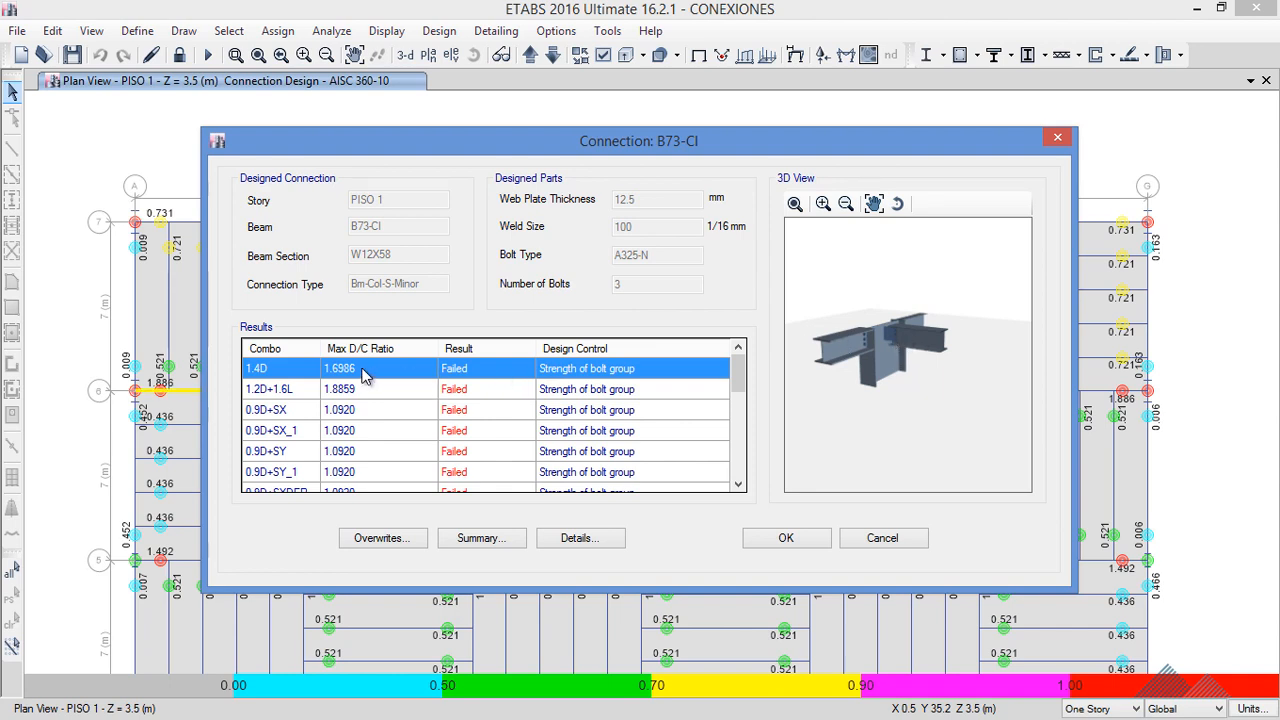
click(373, 391)
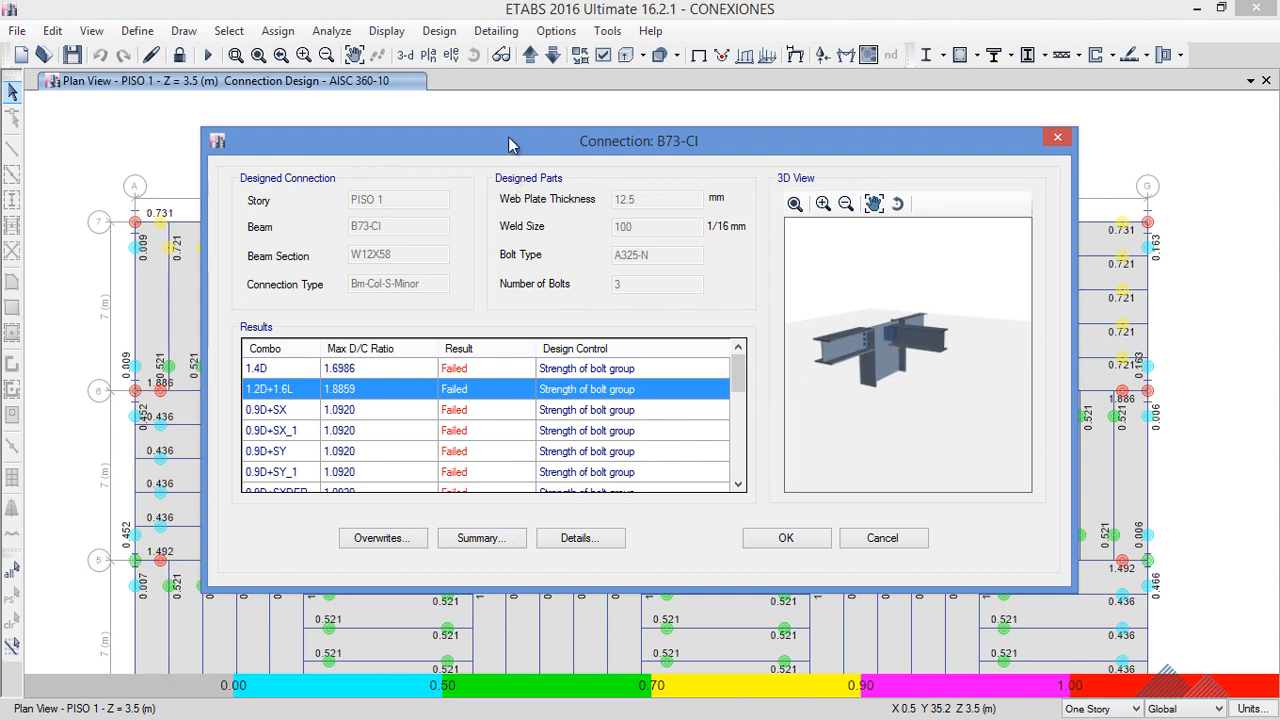
- Open the design overwrites for this connection and review the bolt column gap item
drag(515, 141, 625, 30)
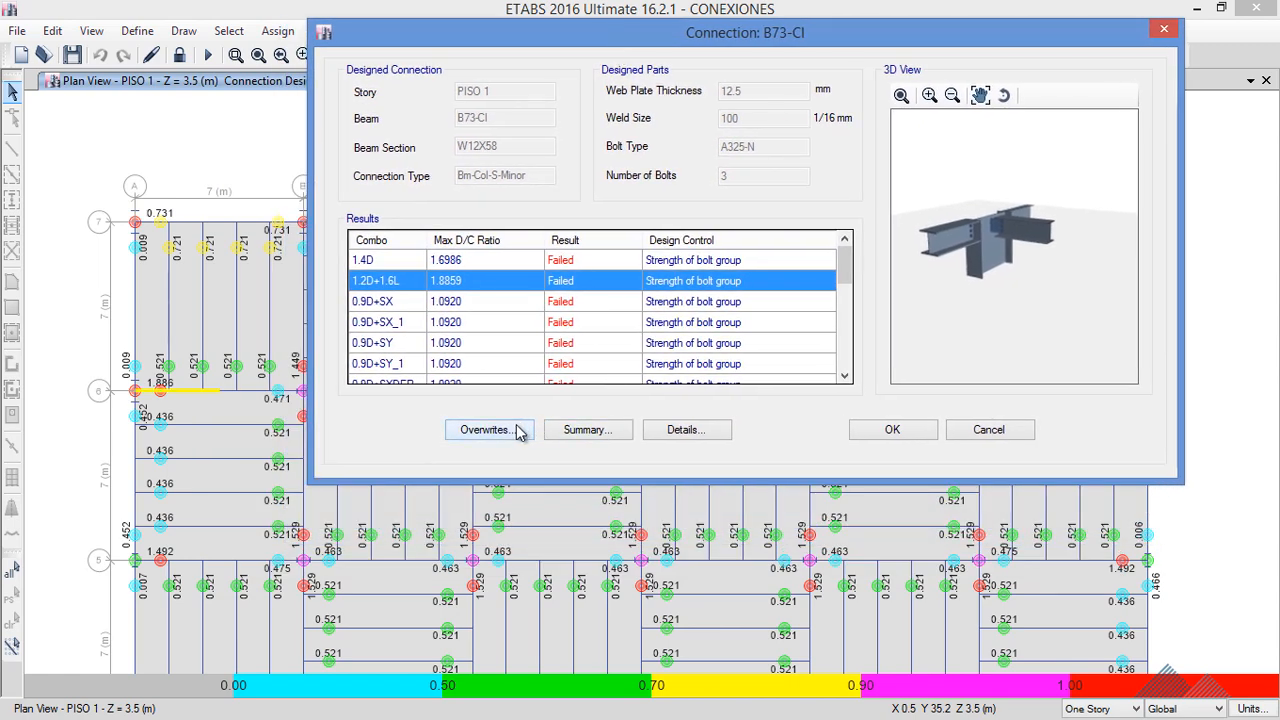
click(510, 430)
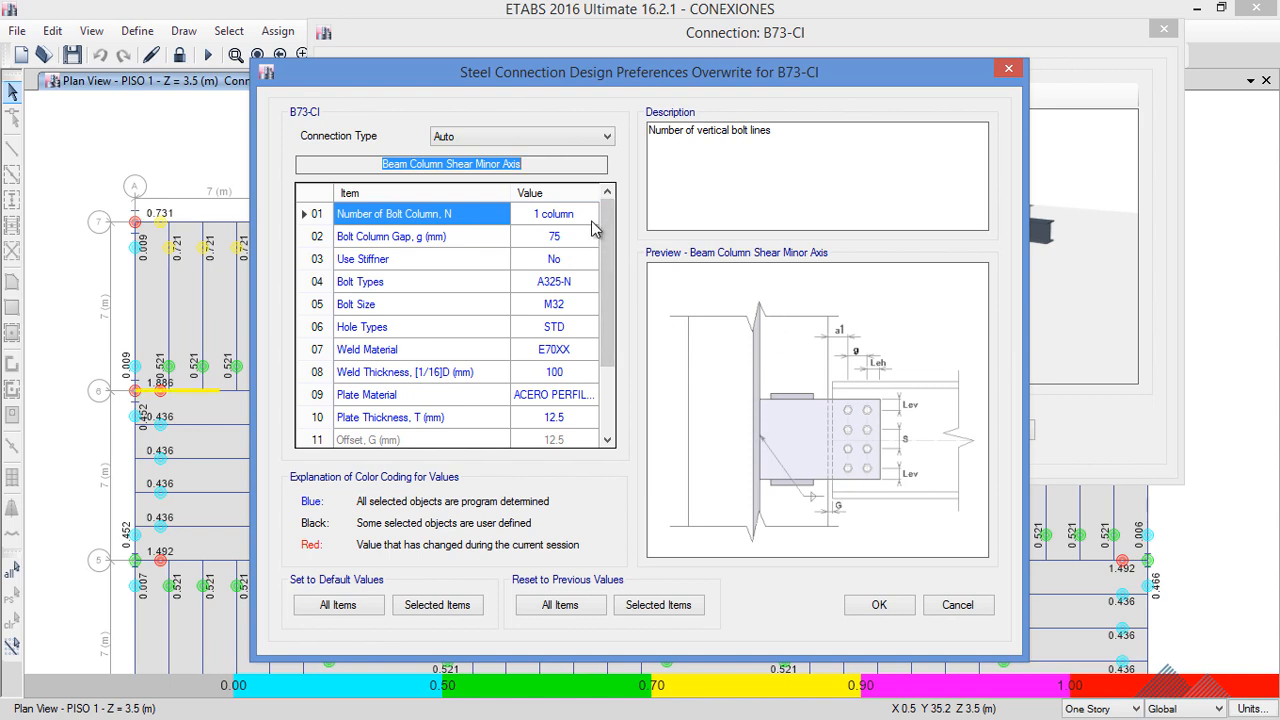
click(350, 240)
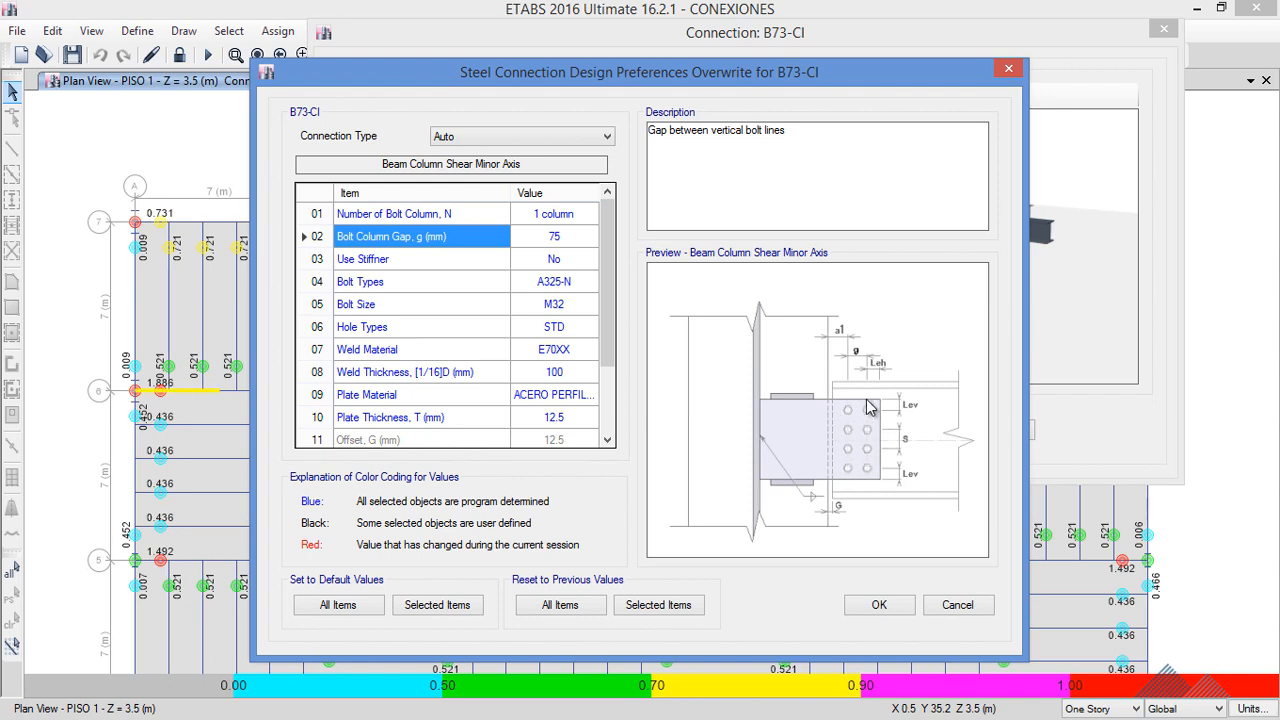
click(591, 214)
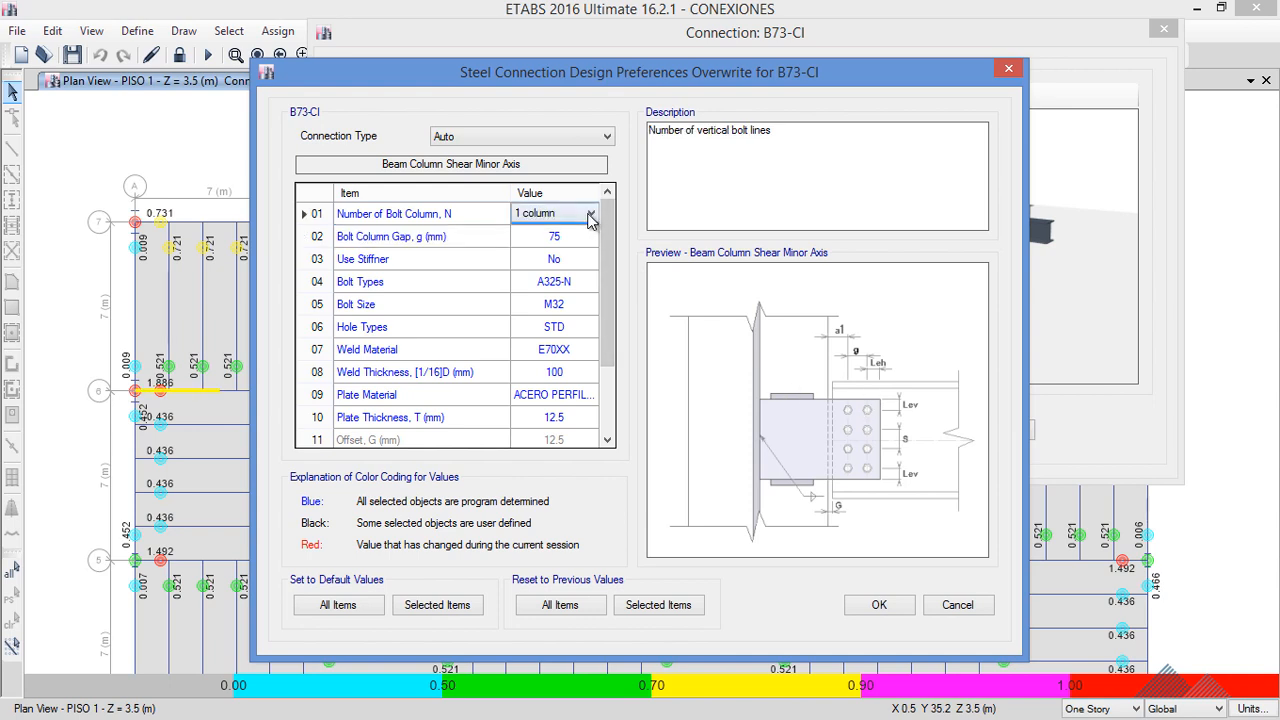
click(591, 214)
click(560, 240)
click(591, 214)
click(574, 230)
click(583, 288)
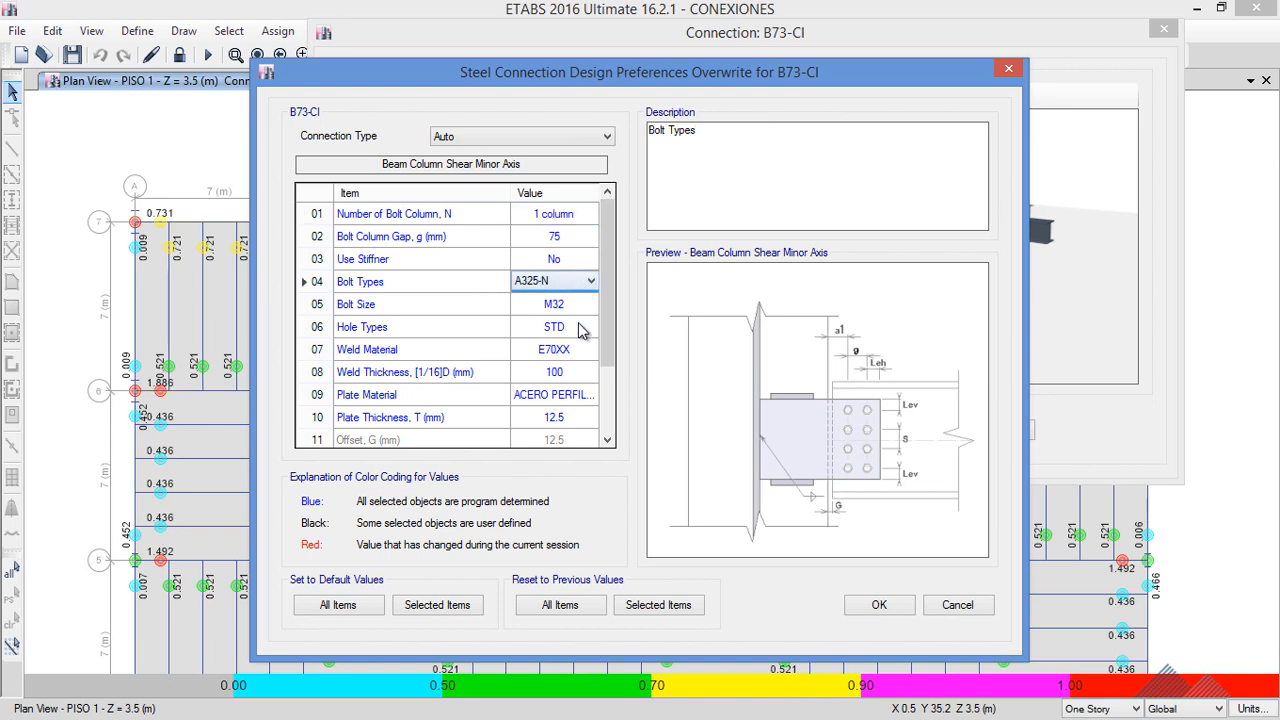
- Set the weld thickness to 125 using the formula 100*1.25 and check the weld material options, keeping E70XX
drag(608, 334, 612, 392)
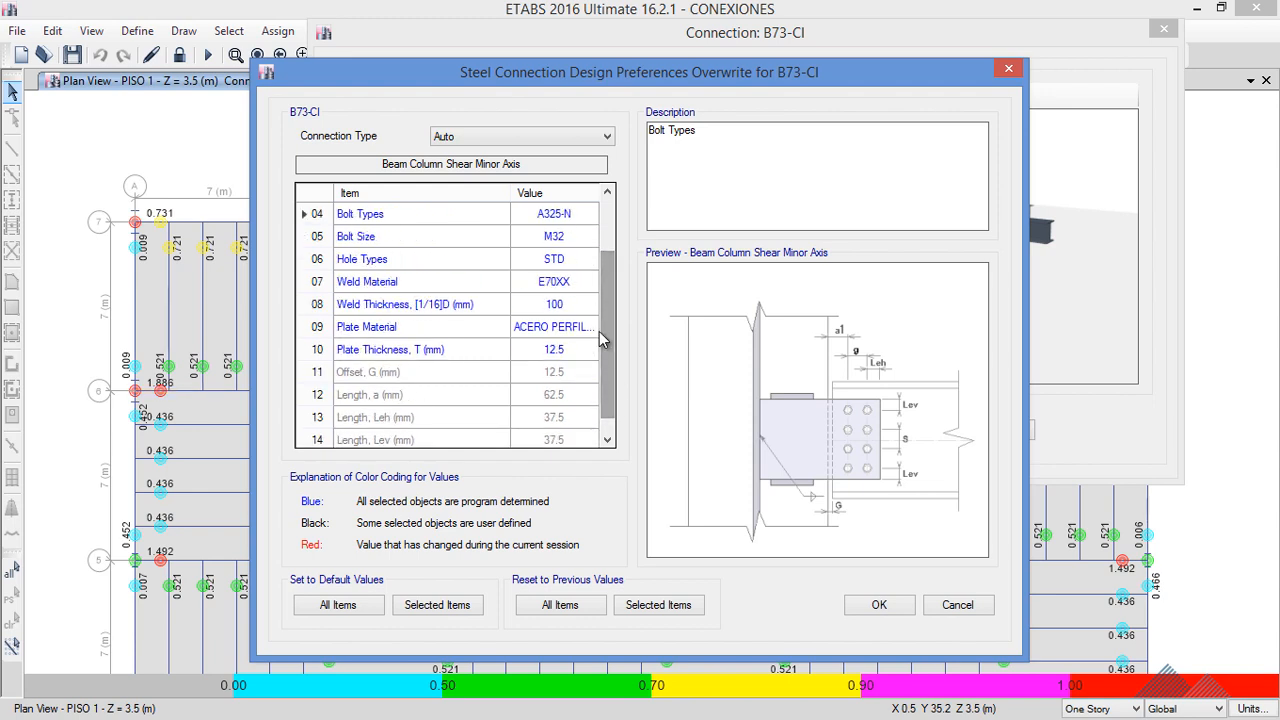
click(555, 304)
click(588, 305)
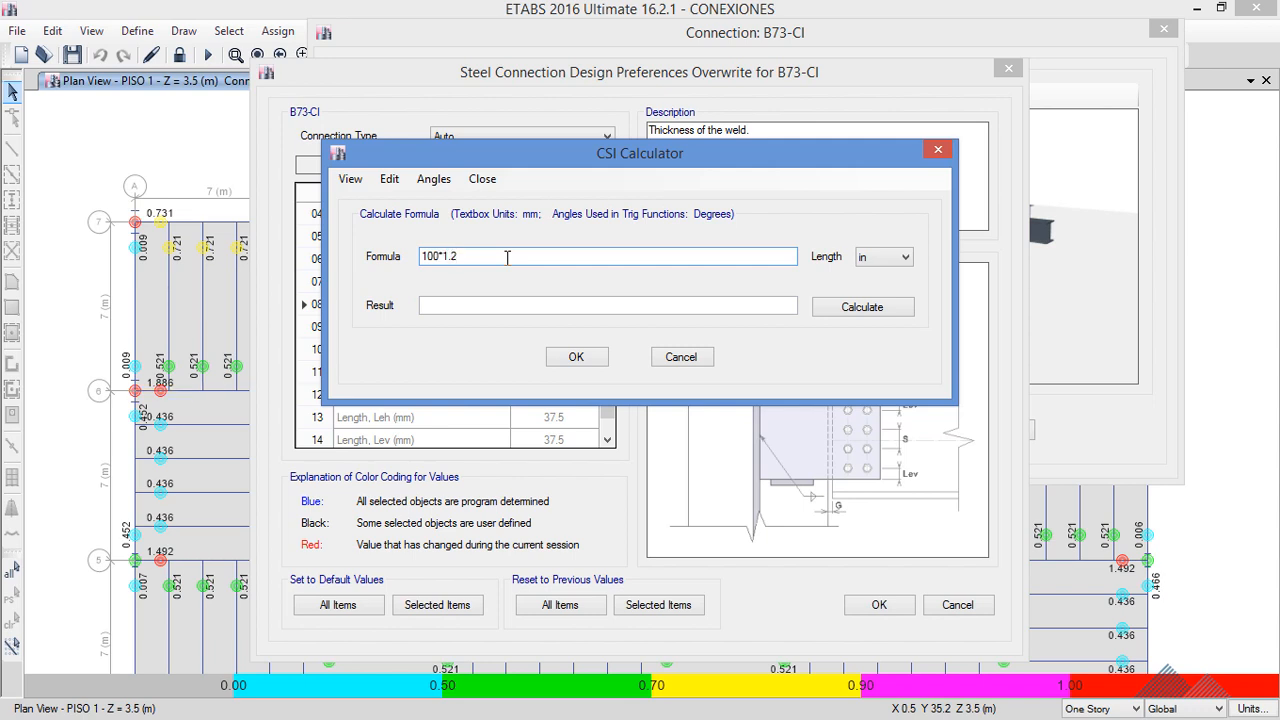
text(5)
click(574, 358)
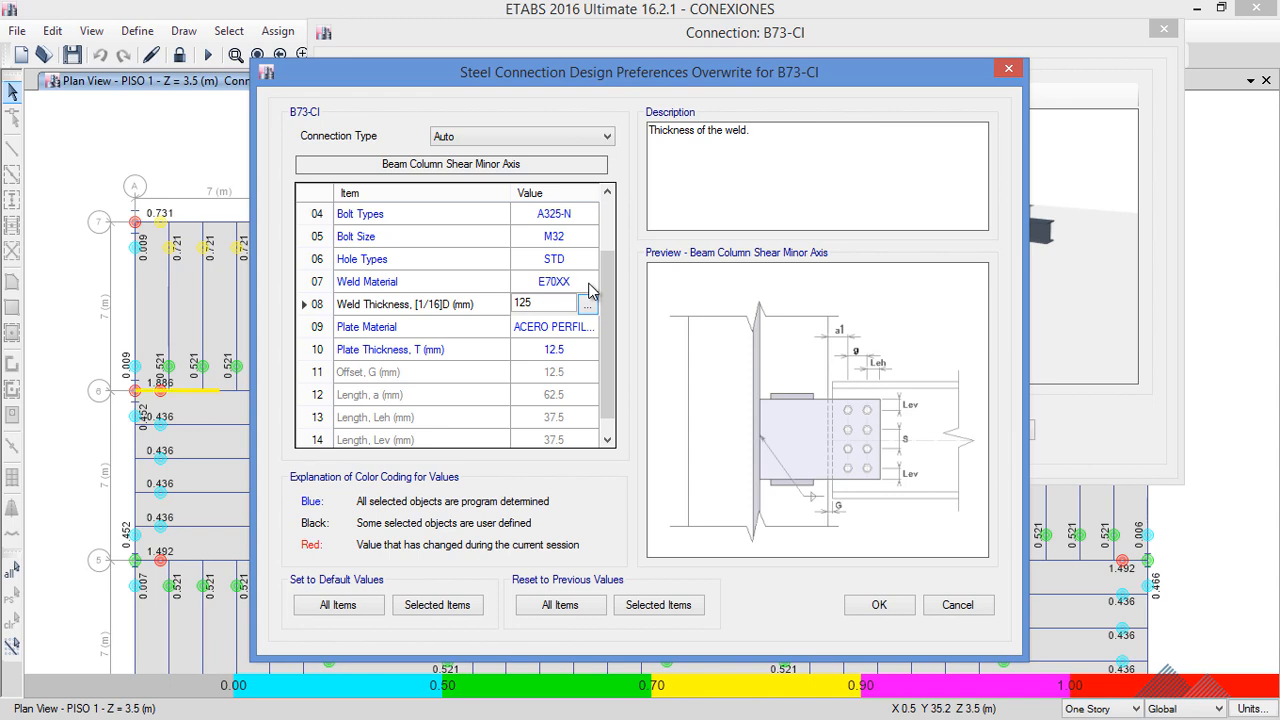
click(589, 284)
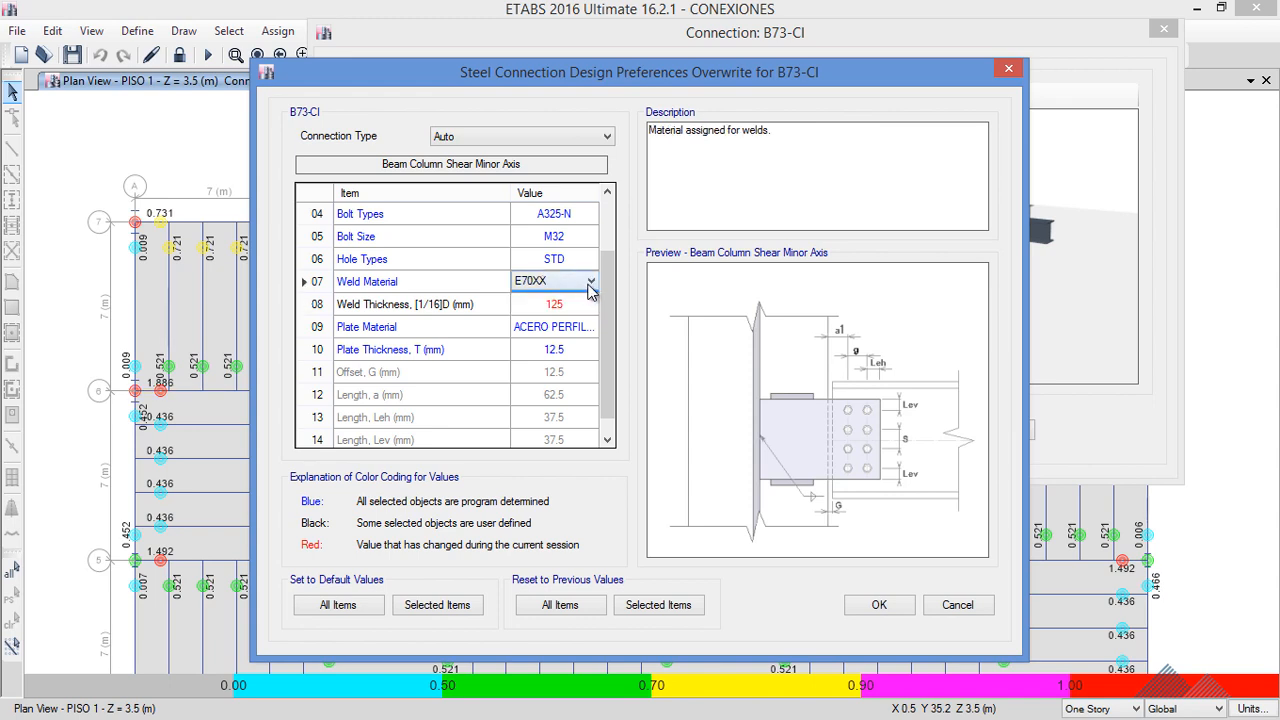
click(590, 286)
click(592, 288)
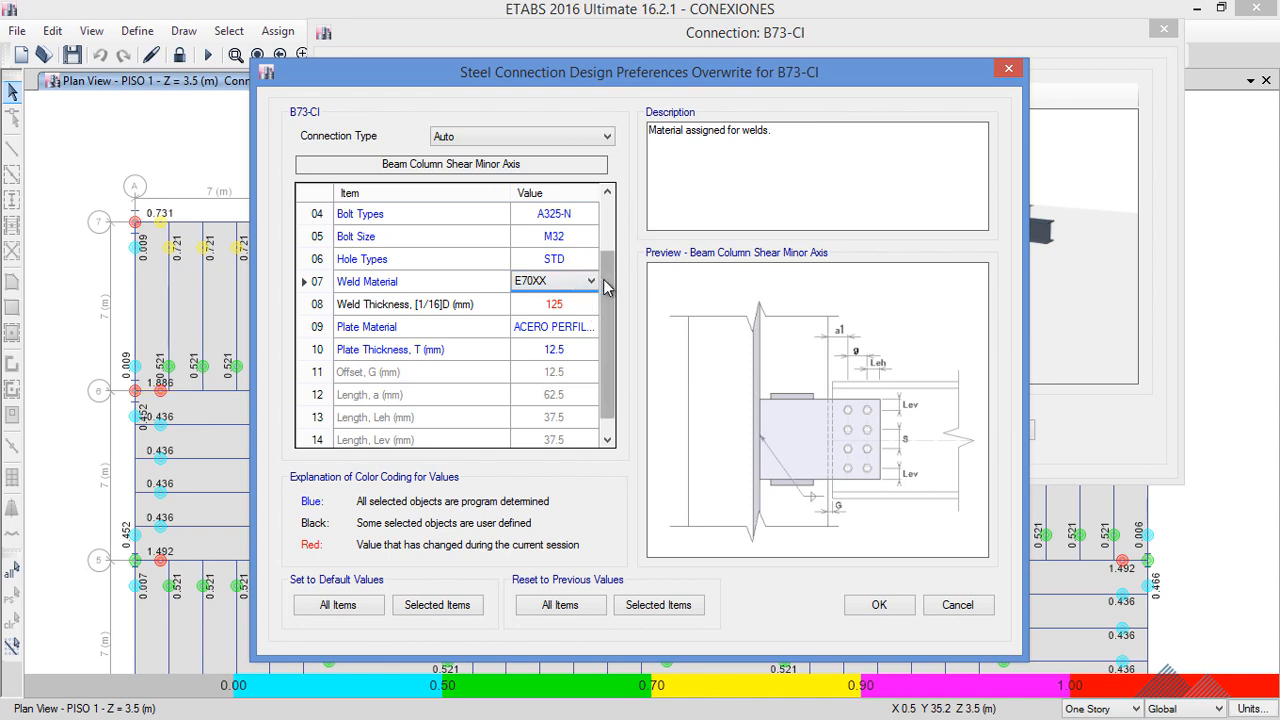
- Set the number of bolt columns to 2 columns and apply the connection overwrites
drag(603, 279, 612, 218)
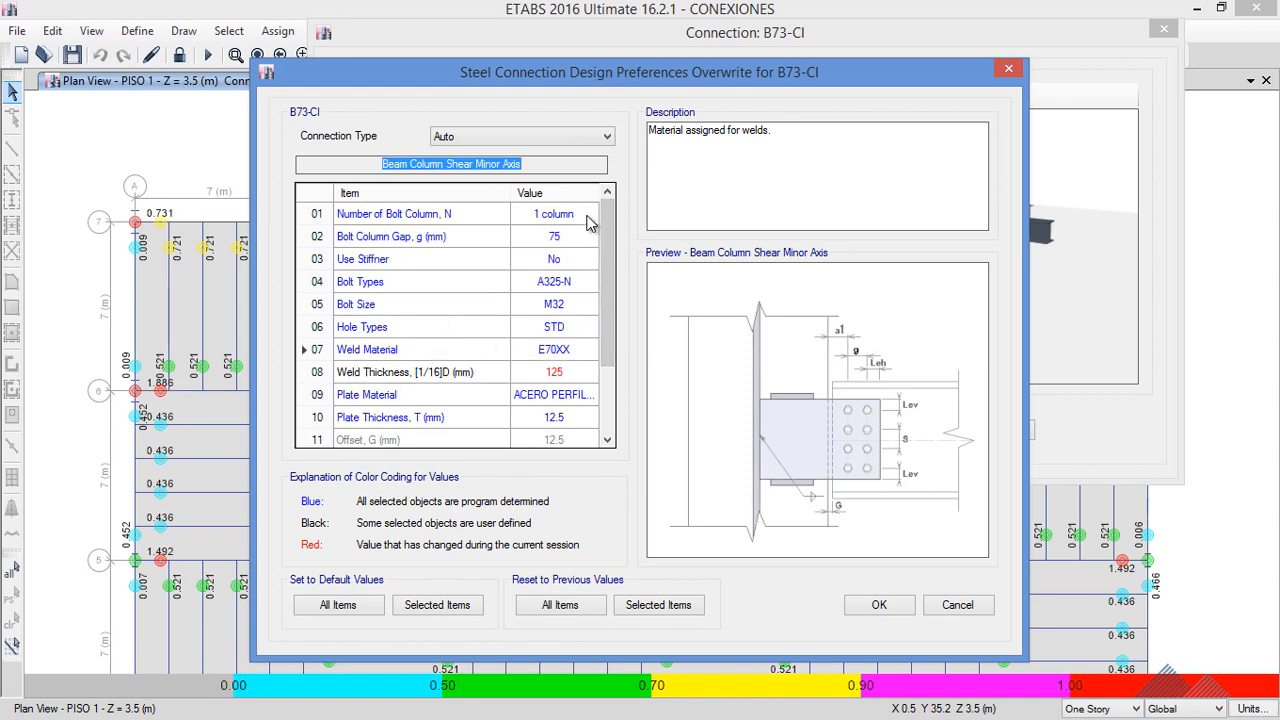
click(589, 215)
click(591, 213)
click(558, 242)
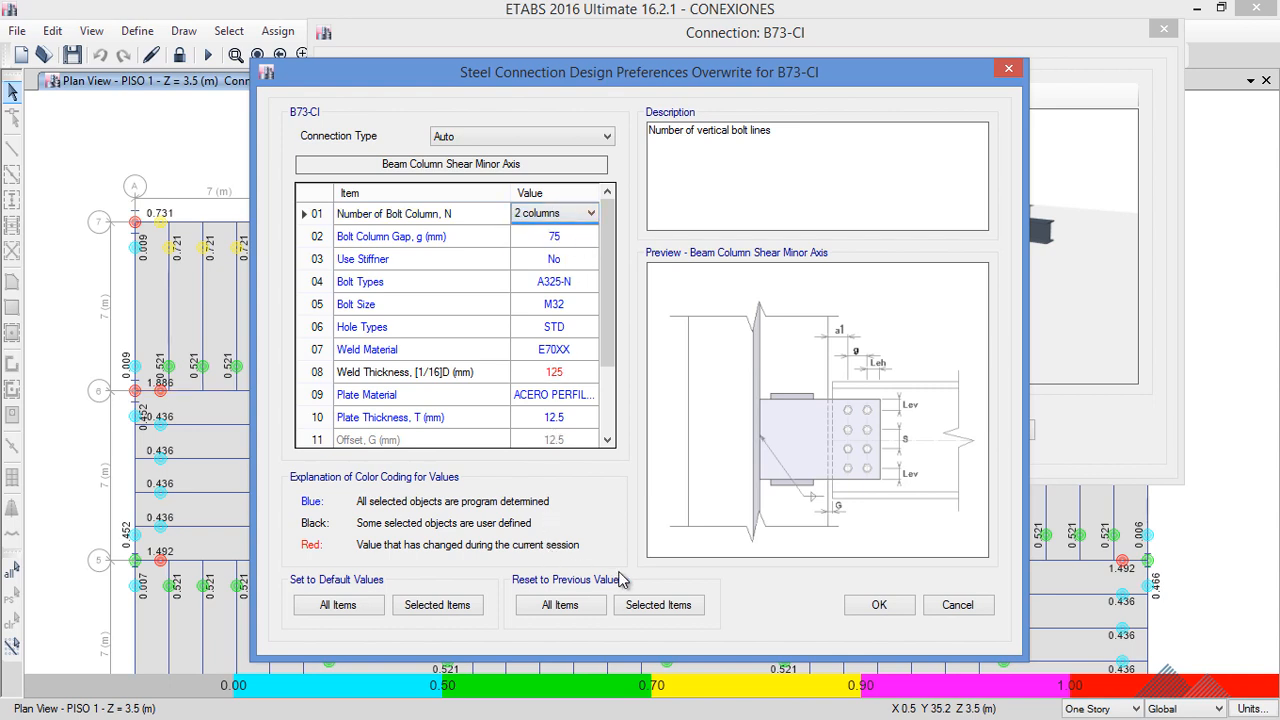
click(865, 610)
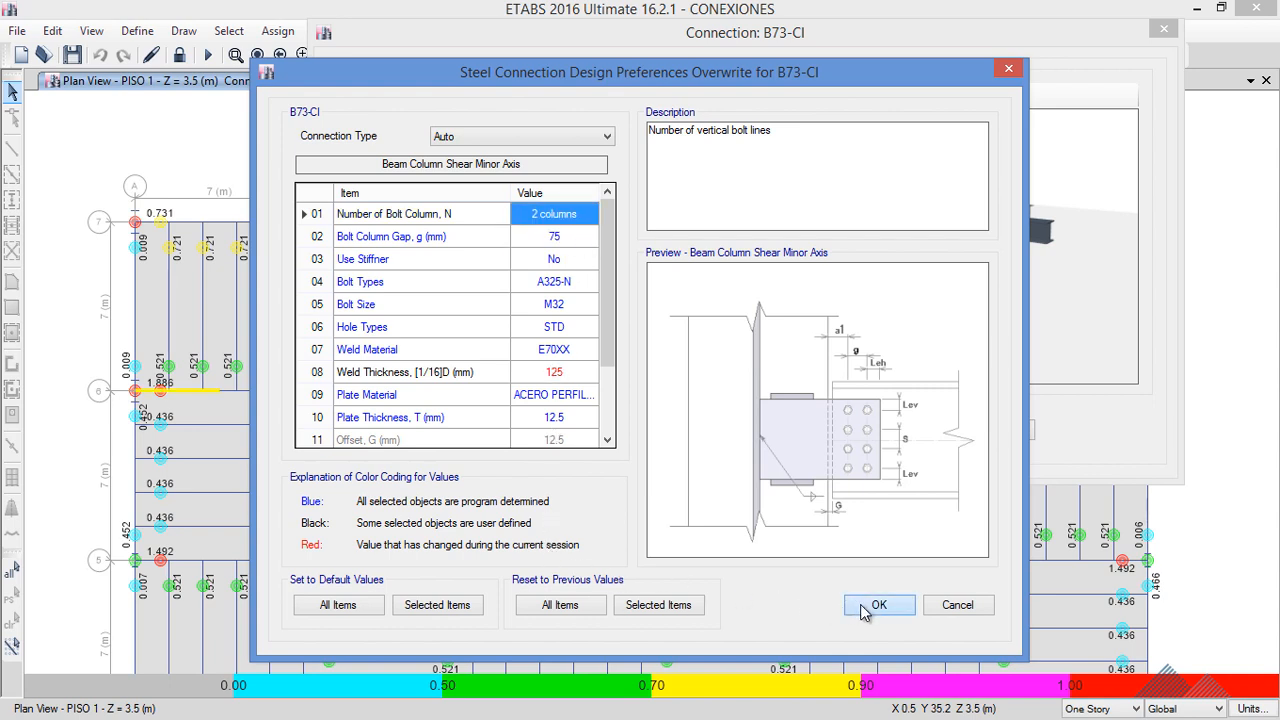
click(872, 606)
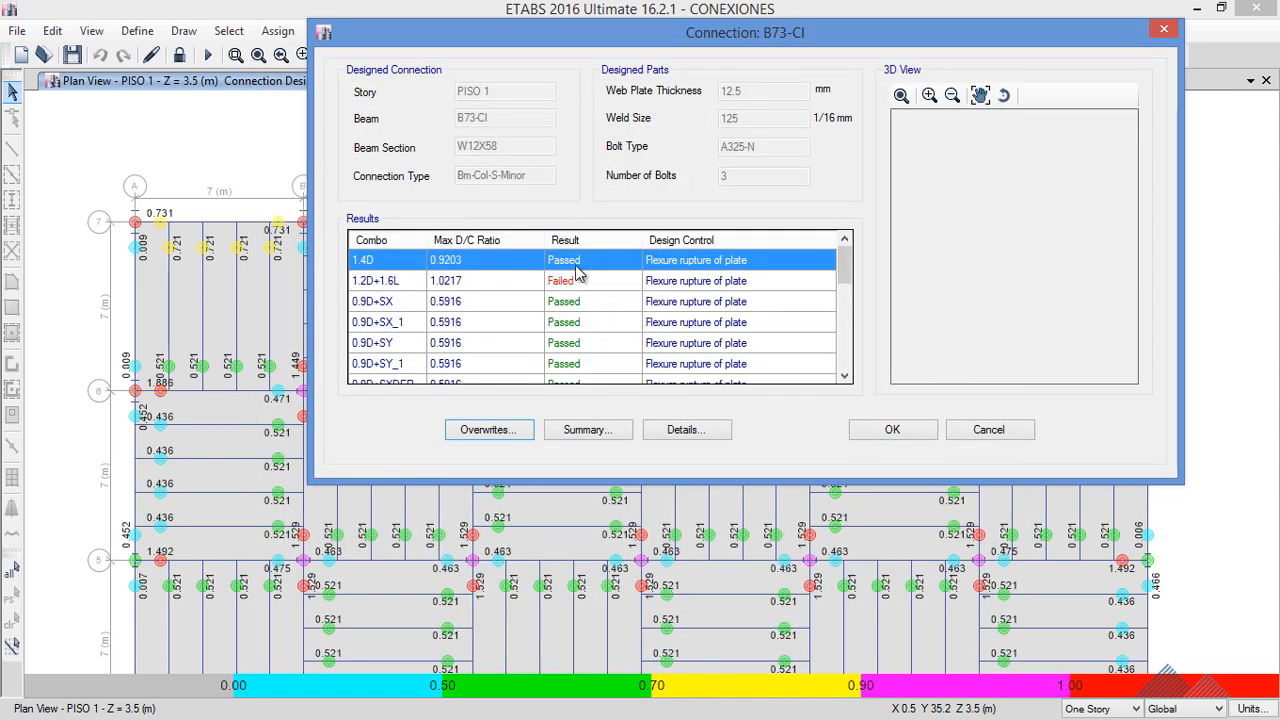
- Check the load combination results, set the plate thickness to 18 mm in the connection overwrites, and apply the change
mouse_move(843, 262)
mouse_down()
mouse_move(840, 351)
mouse_move(838, 258)
mouse_up()
click(520, 432)
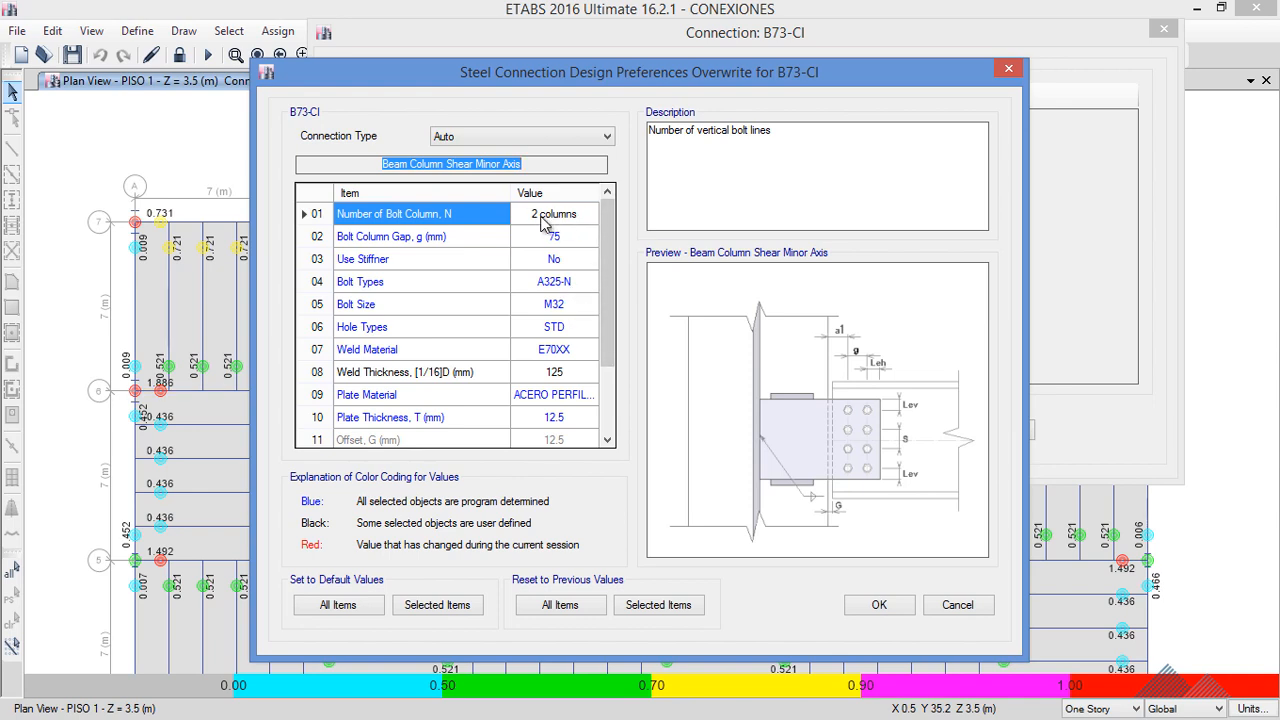
drag(604, 286, 604, 330)
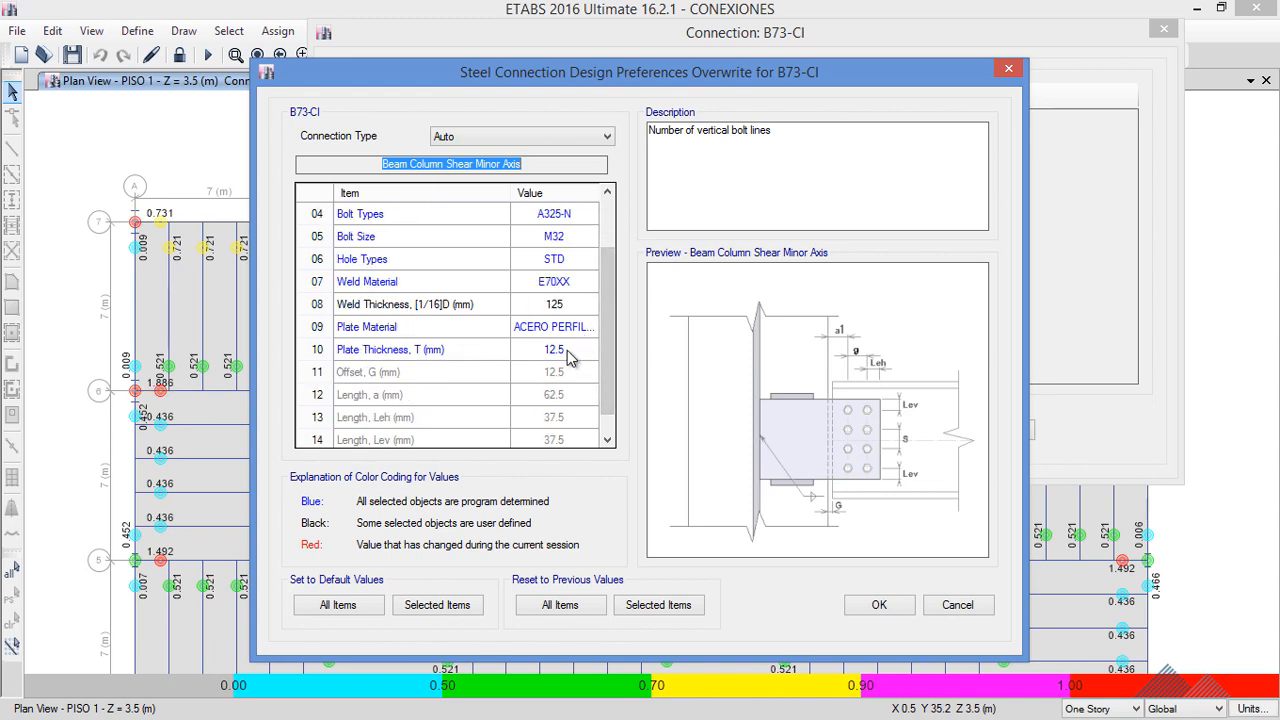
click(567, 352)
click(590, 353)
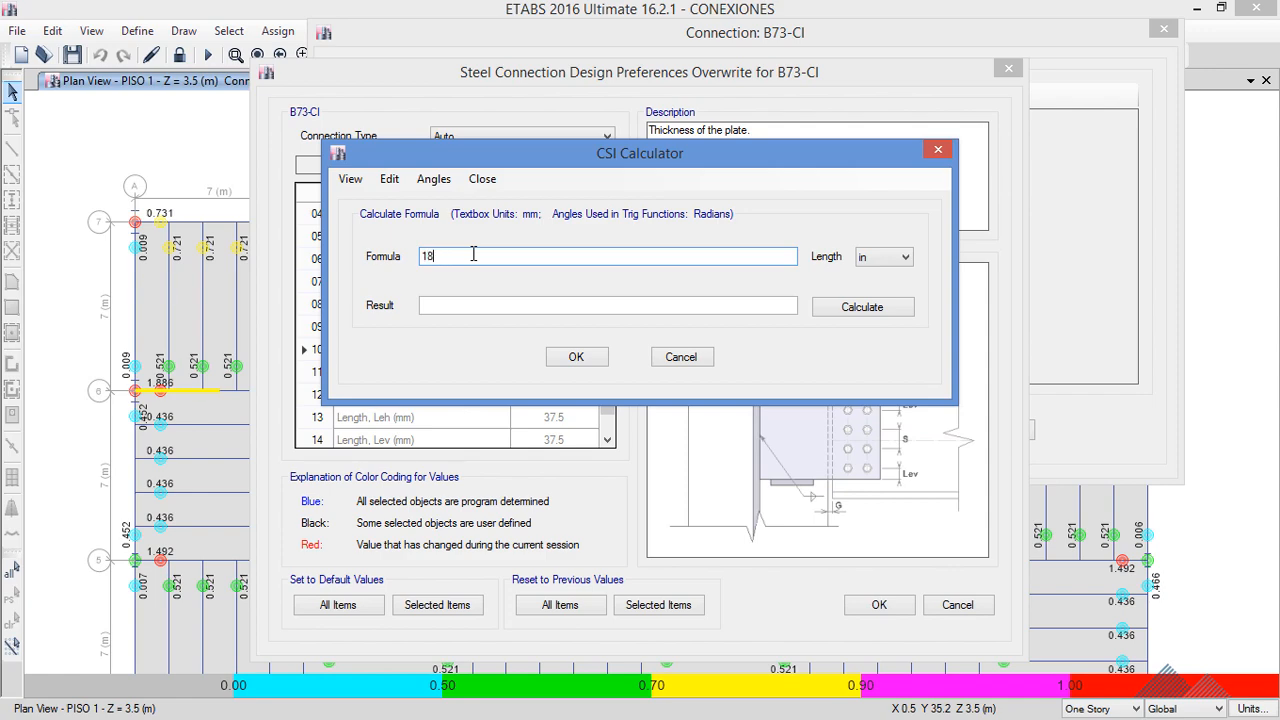
click(576, 357)
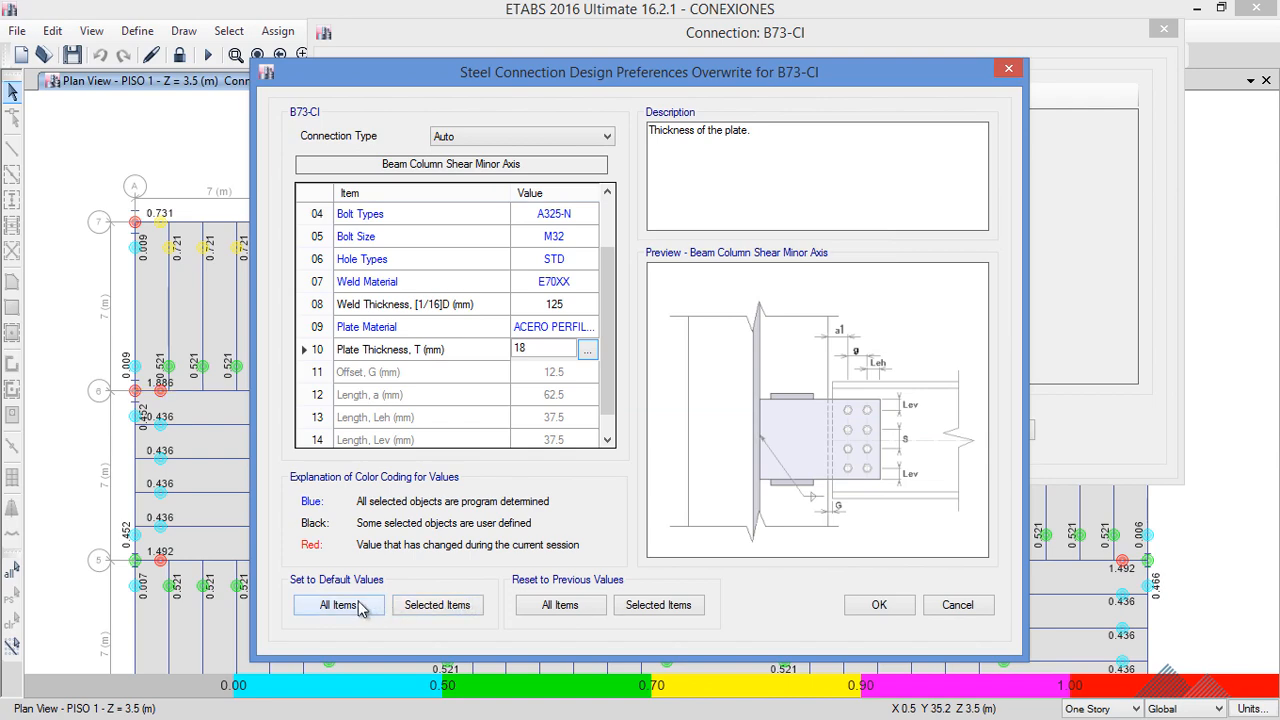
click(866, 610)
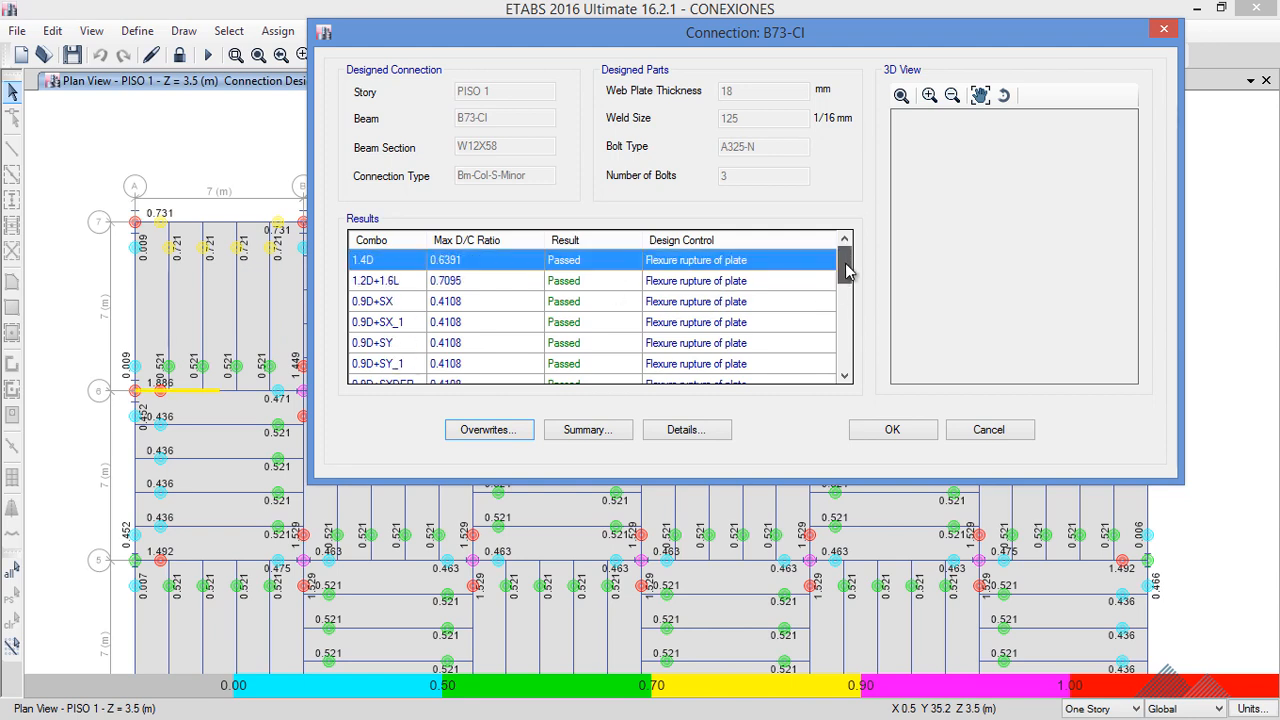
- Review the combination results and overwrite values once more, and accept the revised connection design
mouse_move(845, 263)
mouse_down()
mouse_move(845, 353)
mouse_move(843, 266)
mouse_move(826, 259)
mouse_up()
click(489, 429)
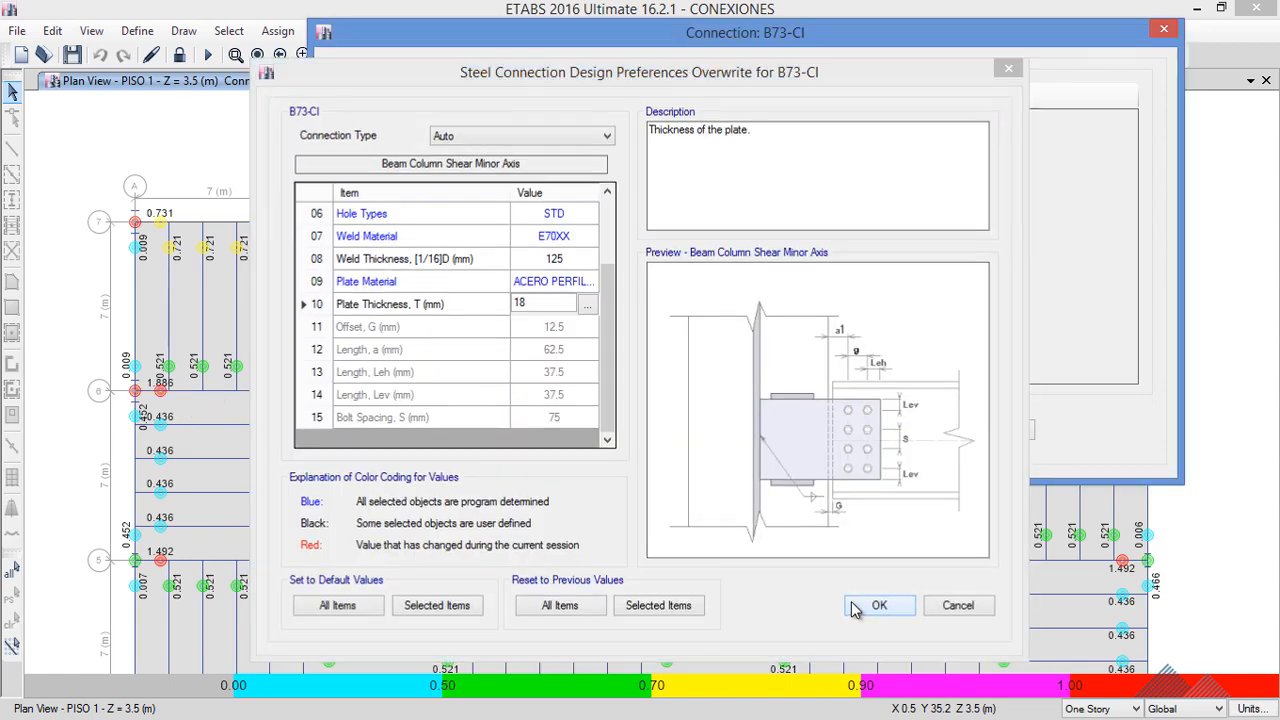
click(780, 606)
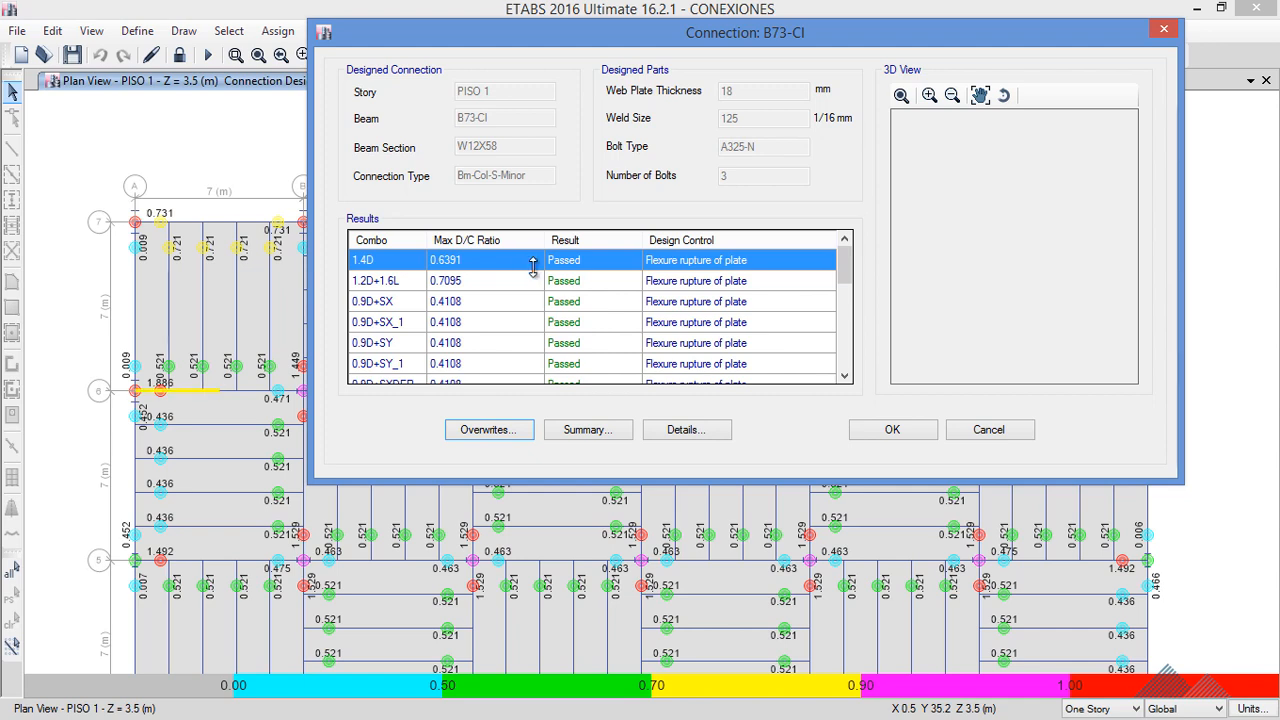
click(875, 435)
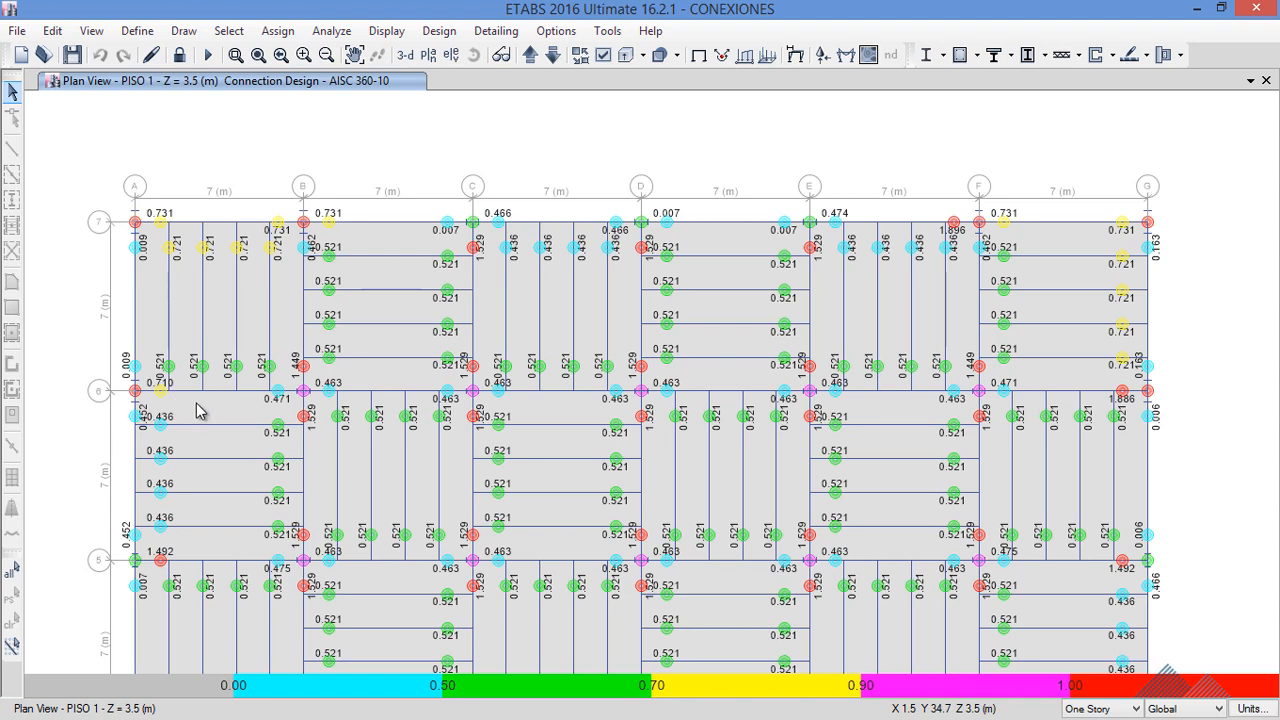
- Examine the revised connection's ratio near grid A-6 and the matching failing connection near grid G-6
scroll(200, 420, up, 4)
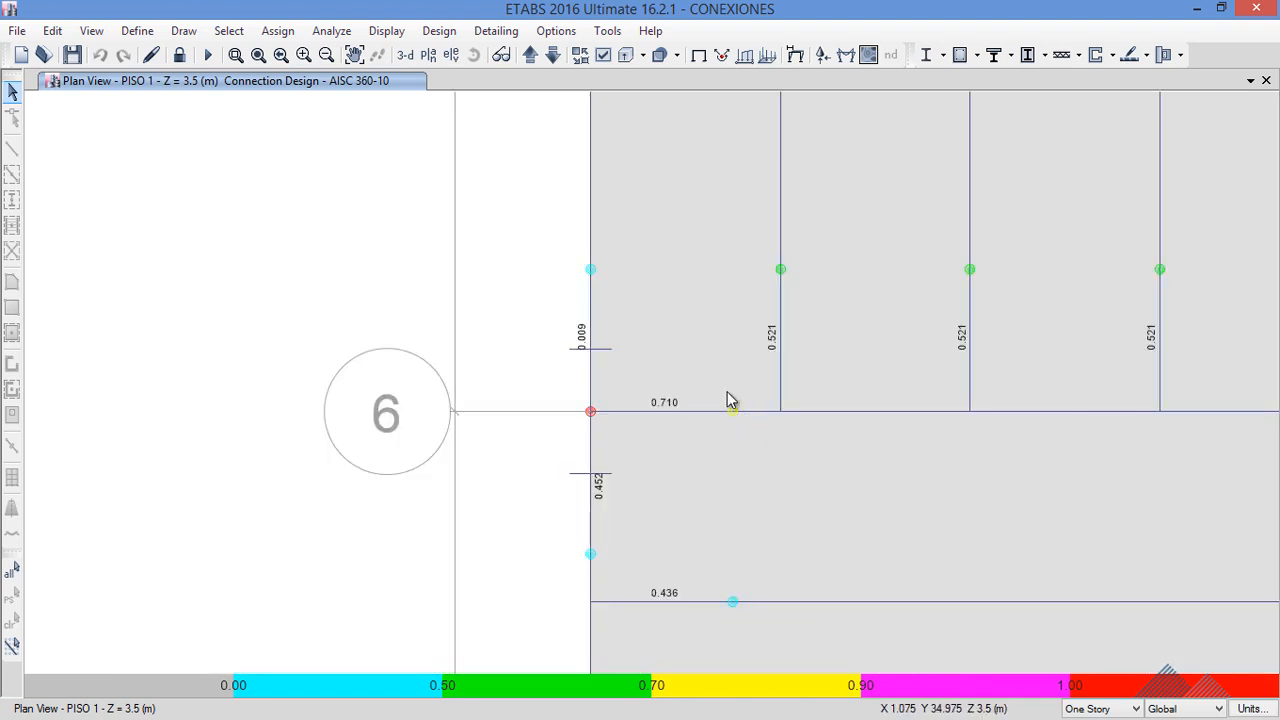
click(258, 56)
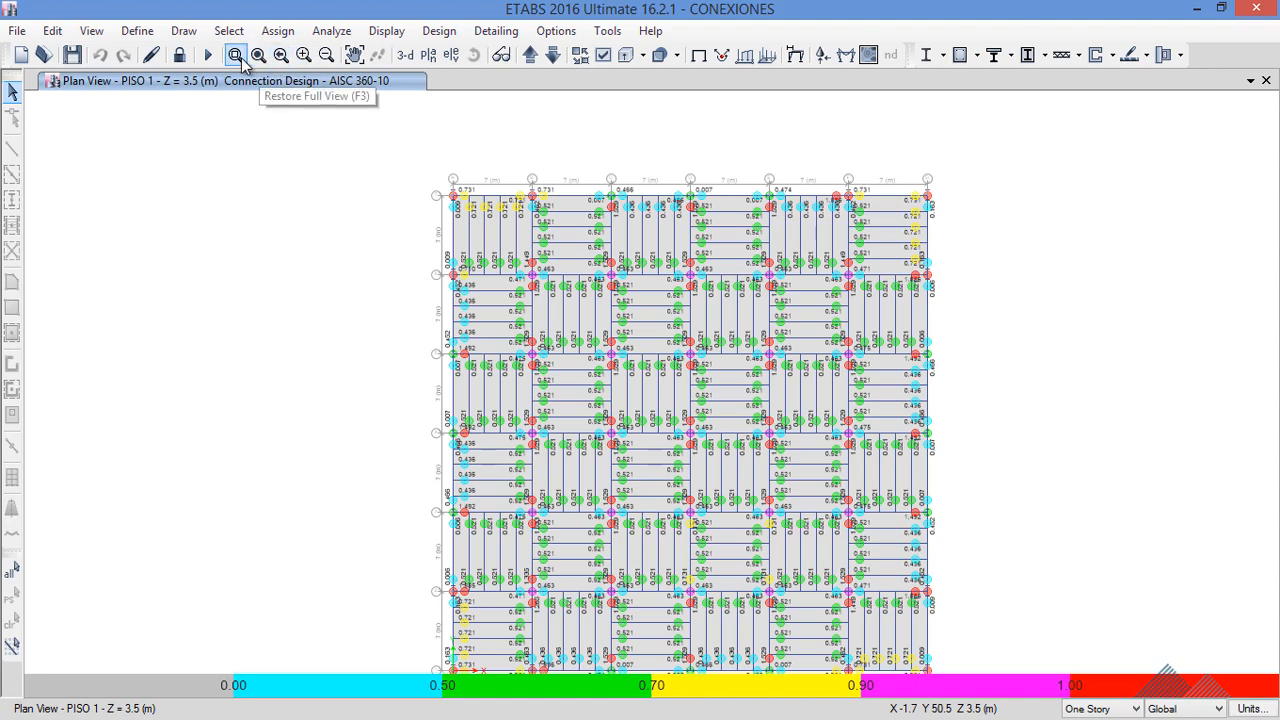
click(236, 55)
drag(833, 255, 974, 308)
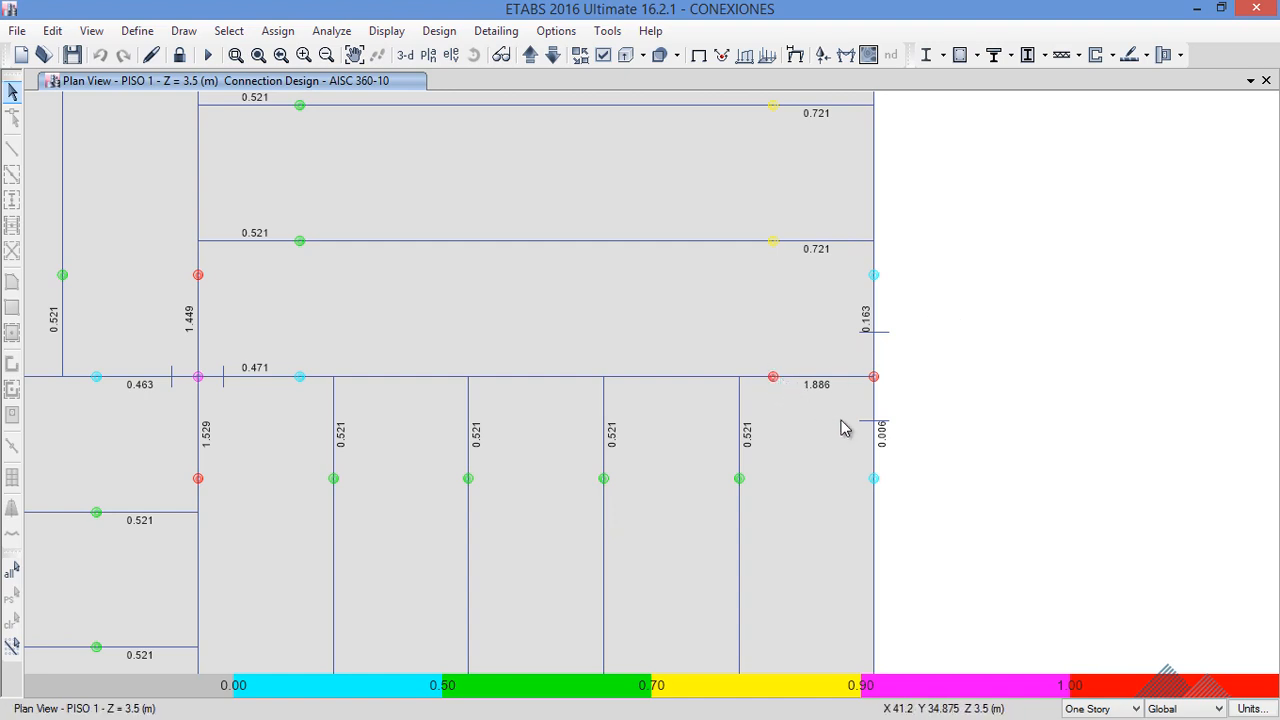
- Step the plan view through PISO 2 and the base, returning to PISO 1, to compare the connection near grid G-6
click(535, 59)
click(530, 55)
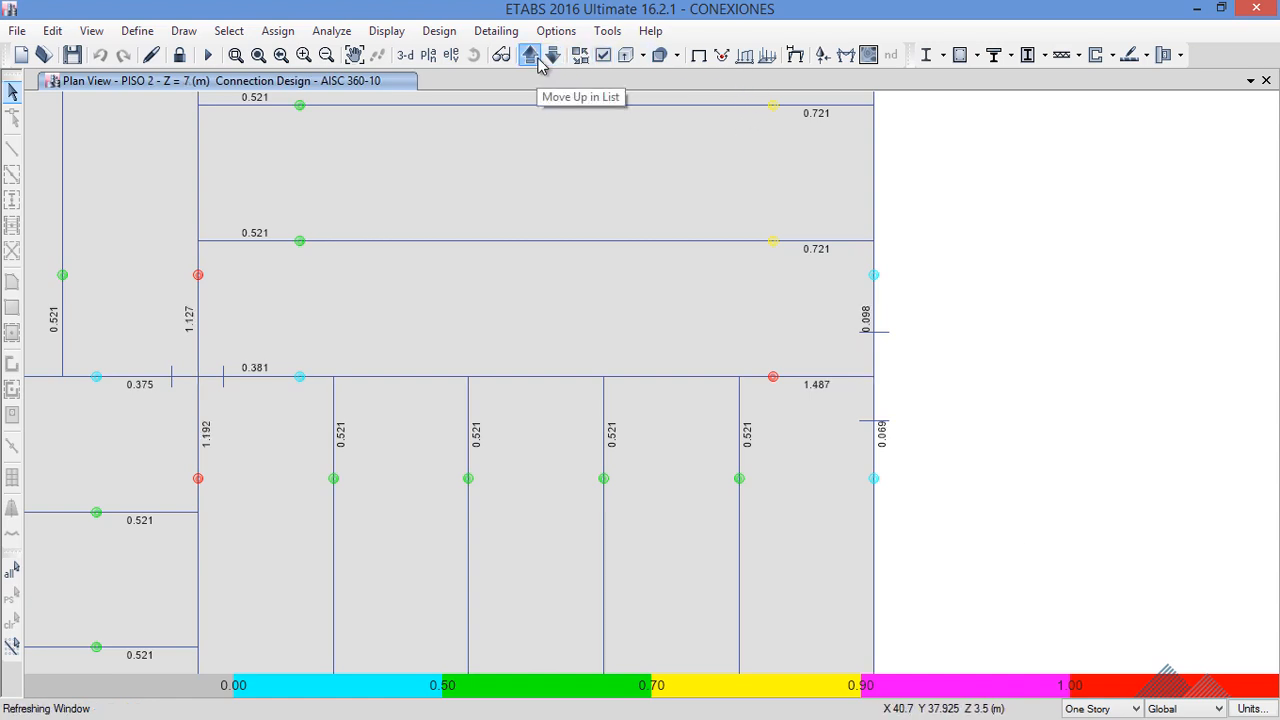
click(533, 57)
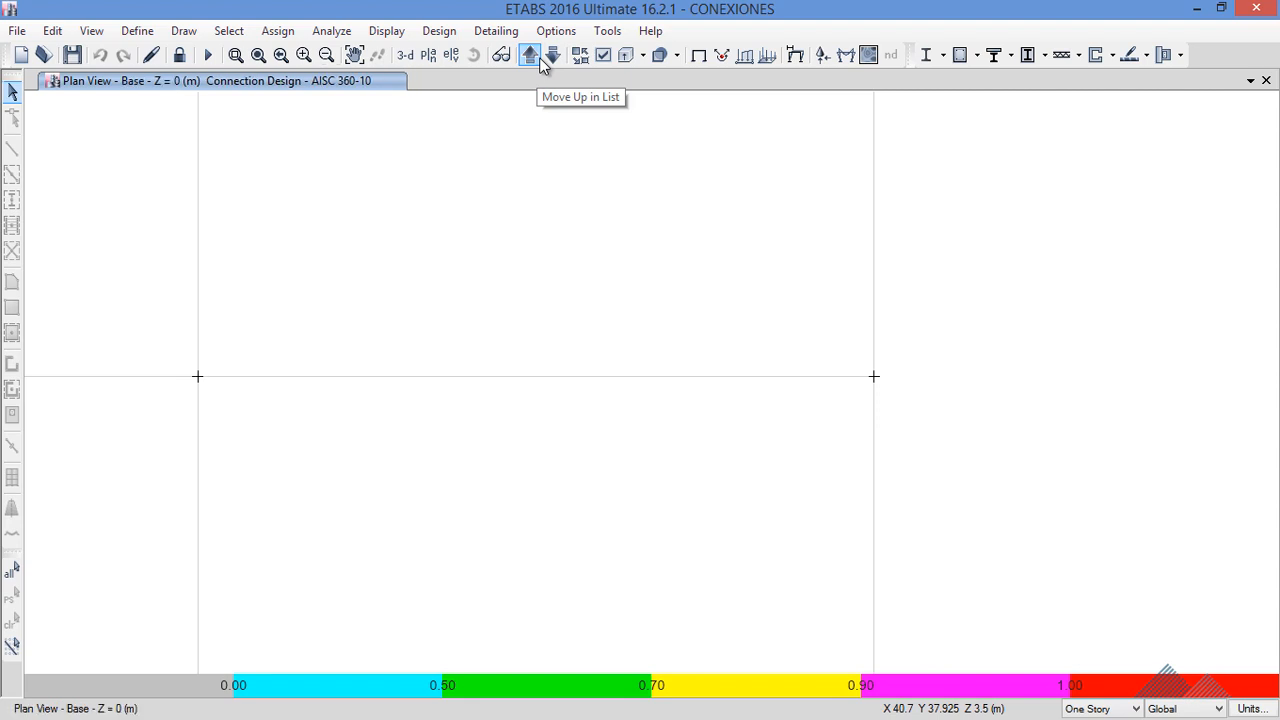
click(539, 57)
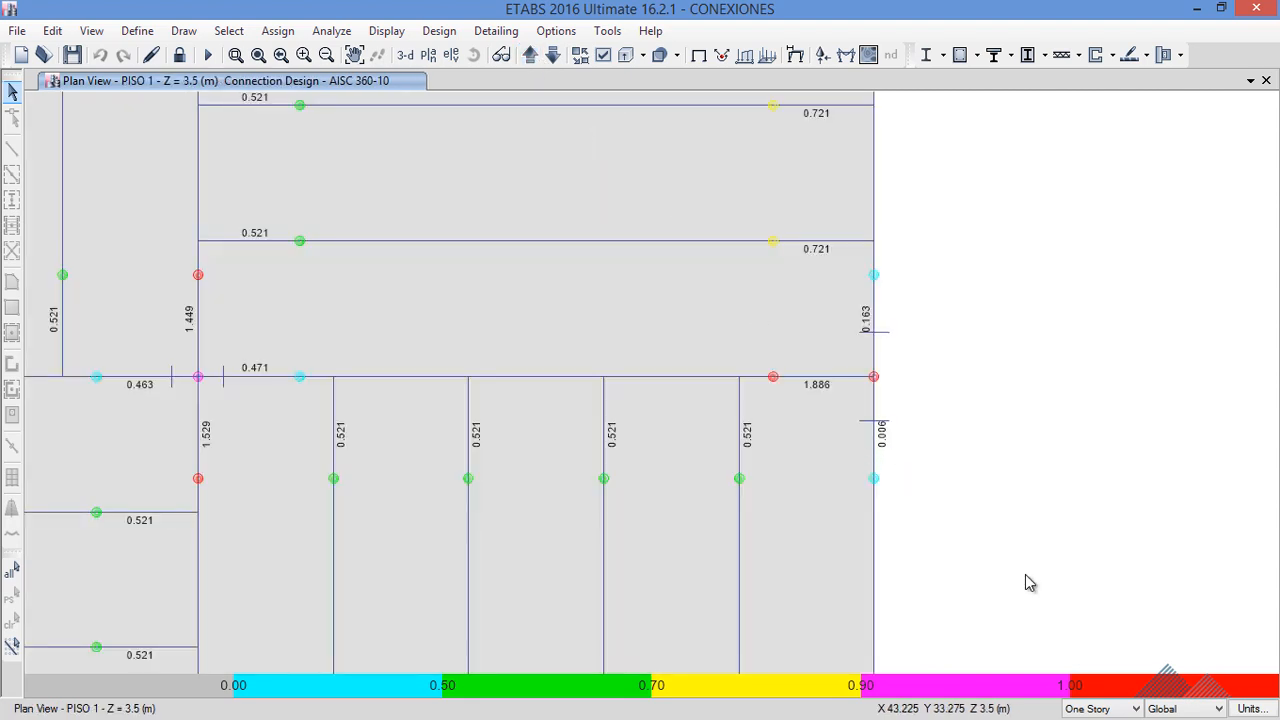
- Apply edits to all stories and inspect the 1.2D+1.6L result of the failing beam B78 connection near grid G-6
click(1100, 708)
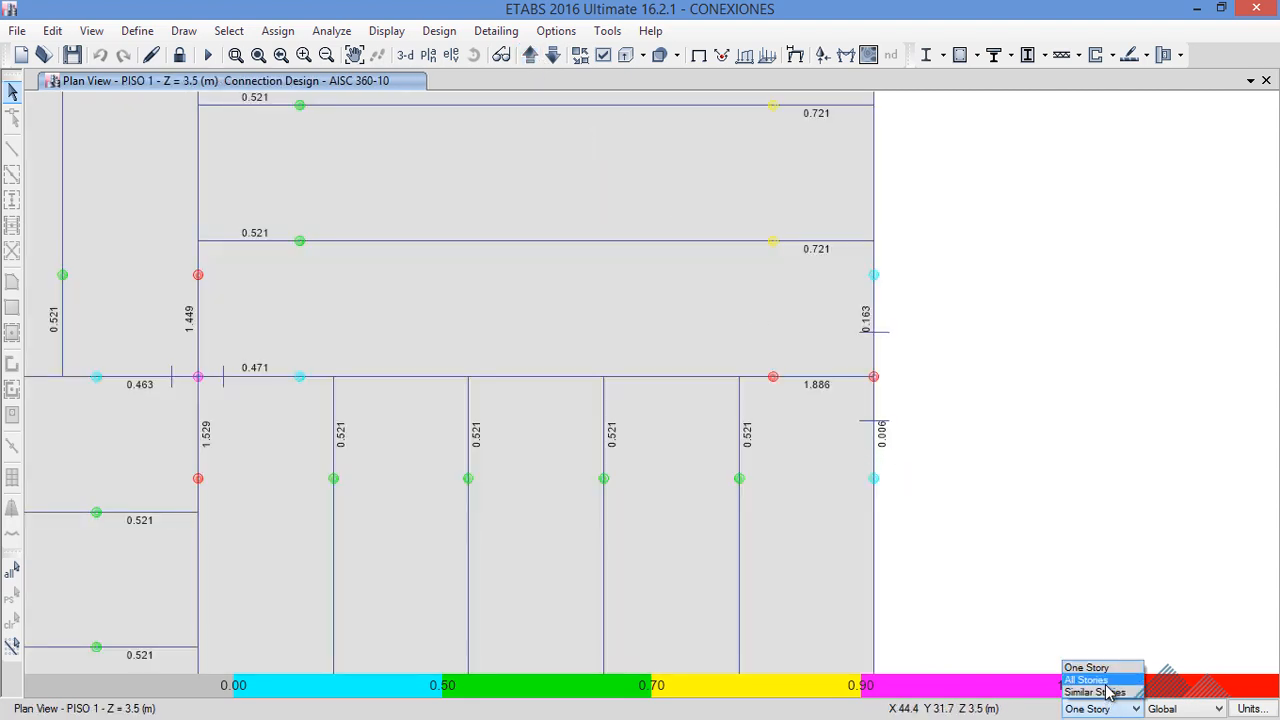
click(1088, 675)
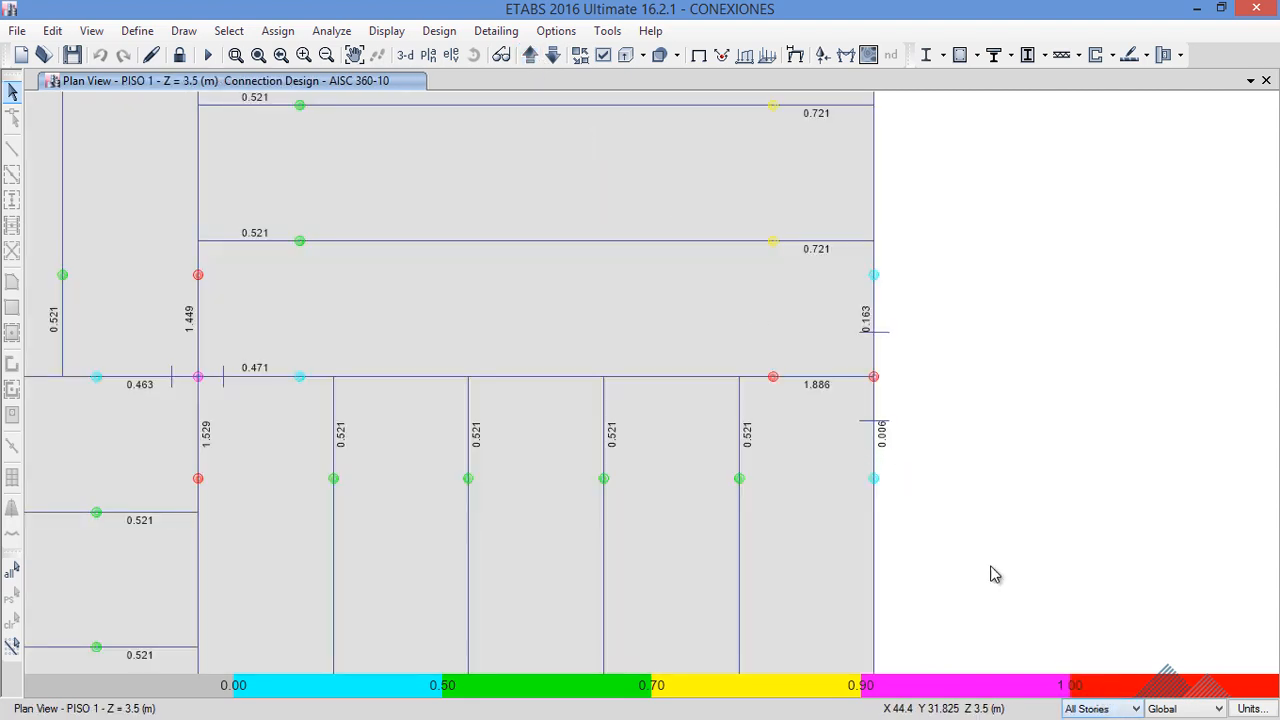
right_click(778, 386)
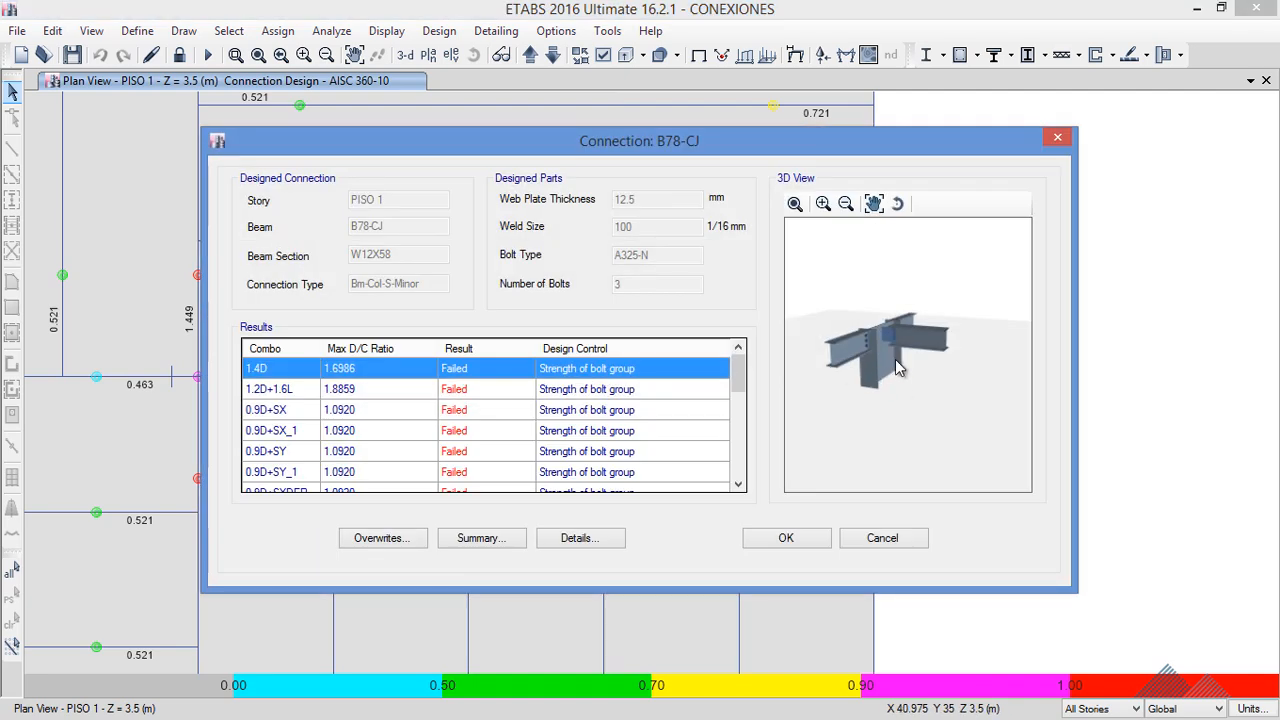
click(369, 392)
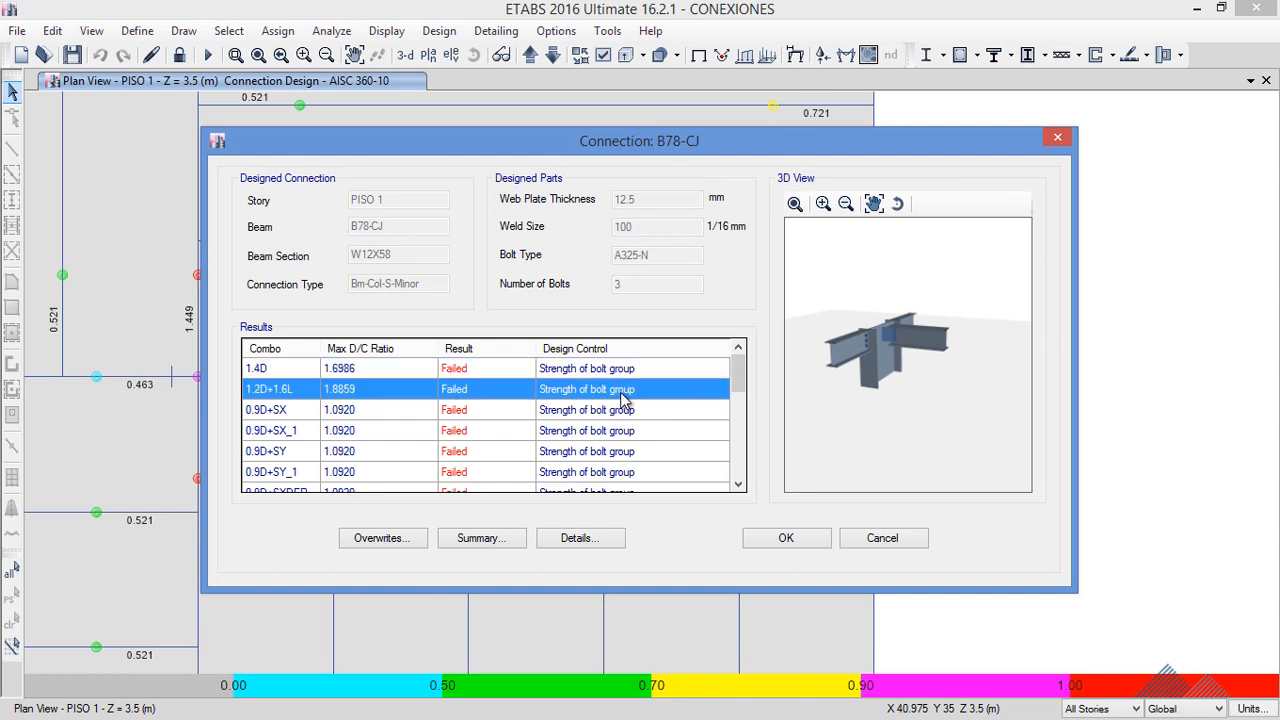
- Overwrite the number of bolt columns with 2 columns for the B78 connection and apply the change
click(403, 540)
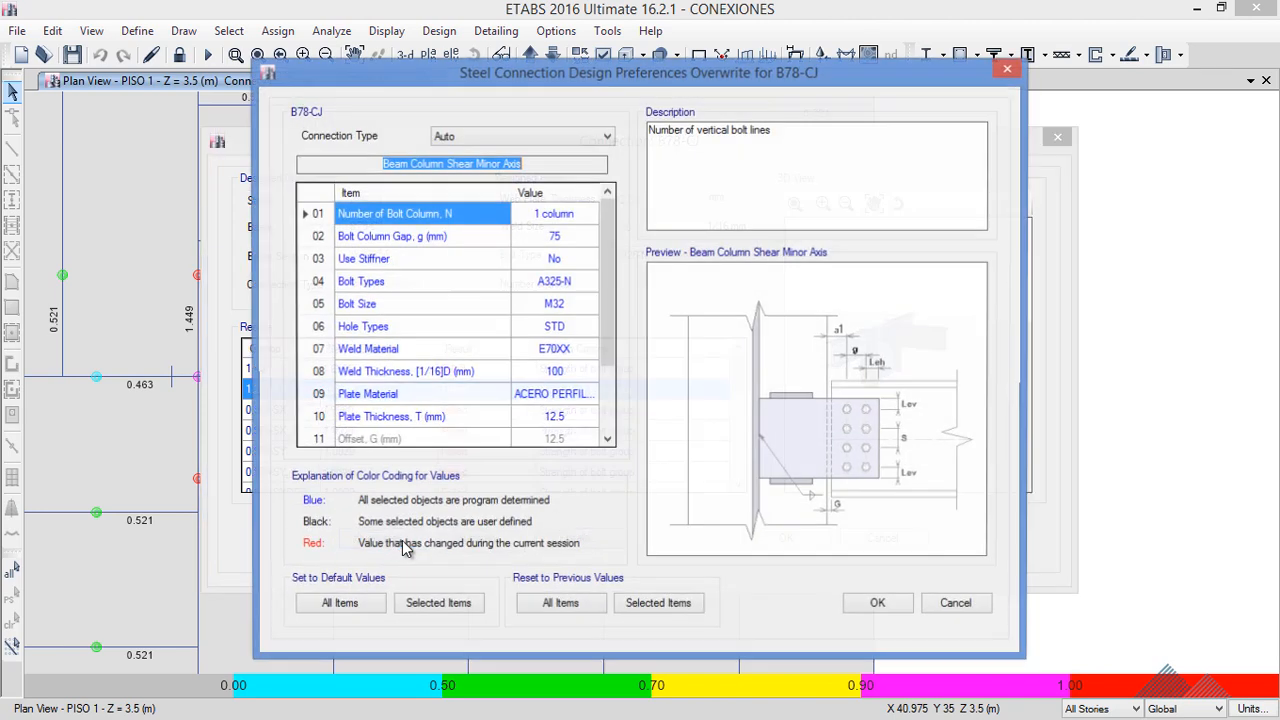
click(590, 220)
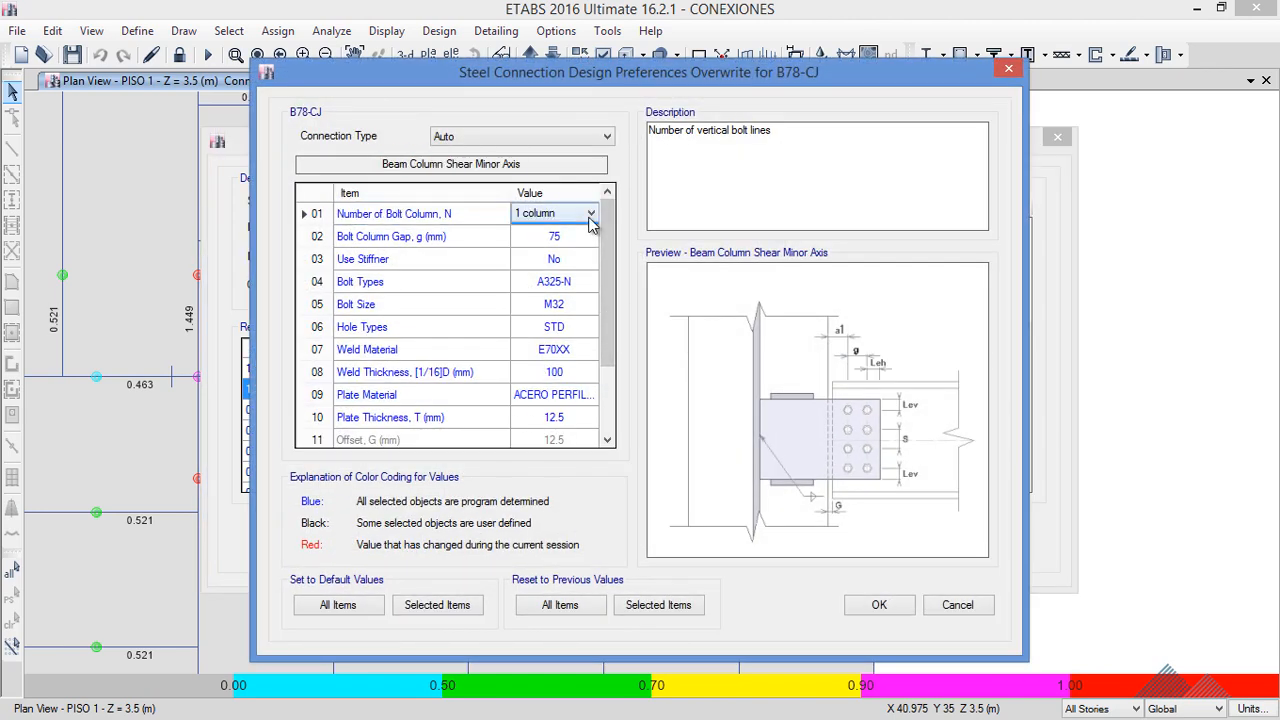
click(590, 217)
click(568, 236)
click(872, 603)
click(877, 606)
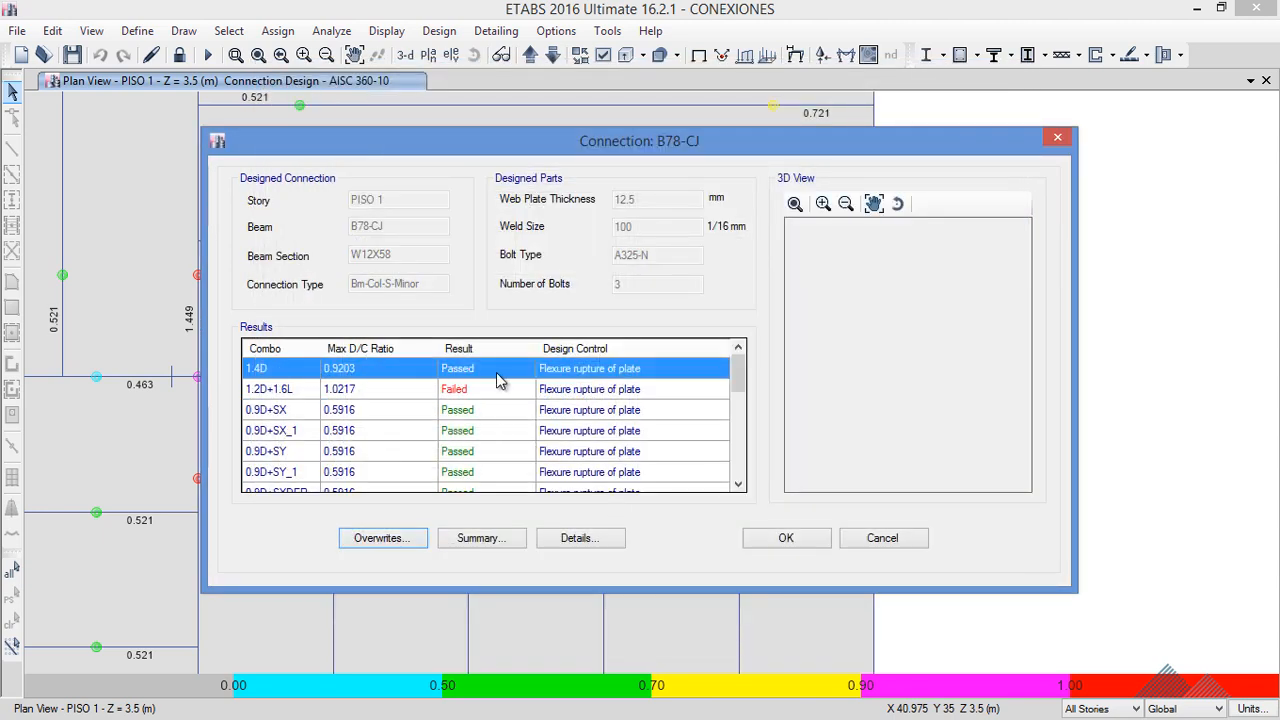
- Check the B78 combination results, overwrite the plate thickness with 14 mm, and accept the revised connection design
mouse_move(744, 381)
mouse_down()
mouse_move(737, 400)
mouse_move(740, 366)
mouse_up()
click(528, 396)
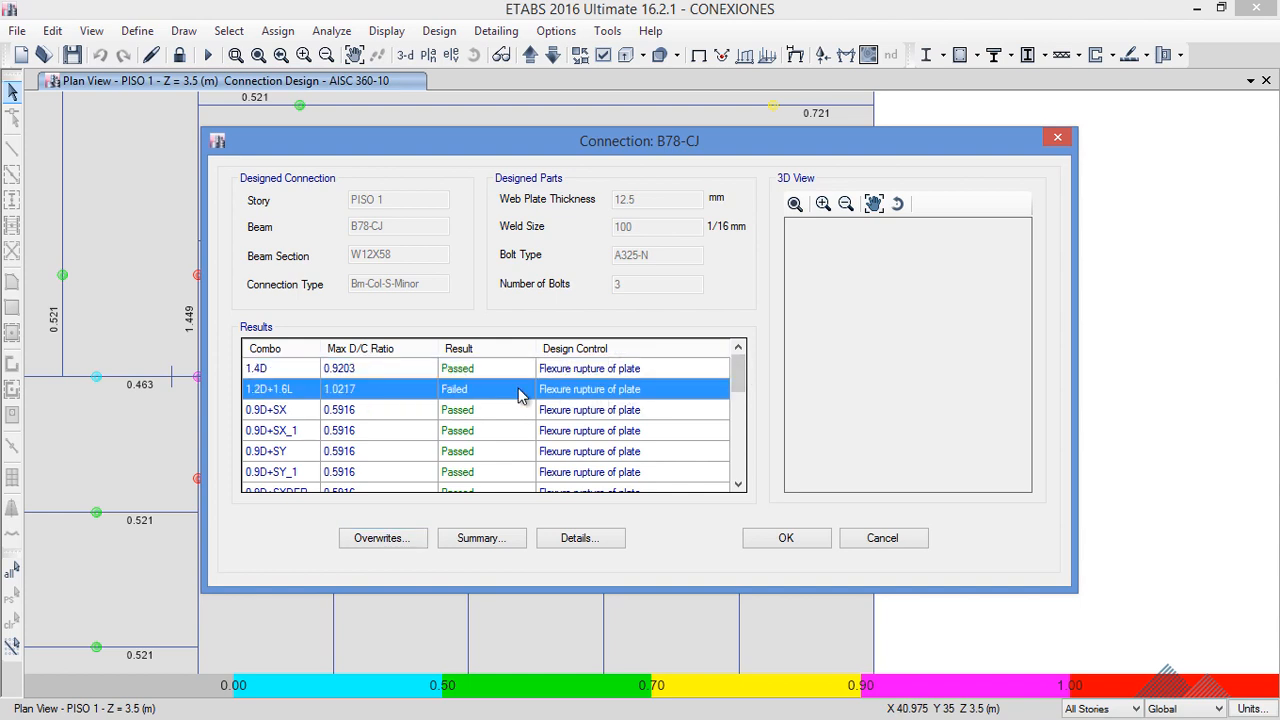
click(398, 538)
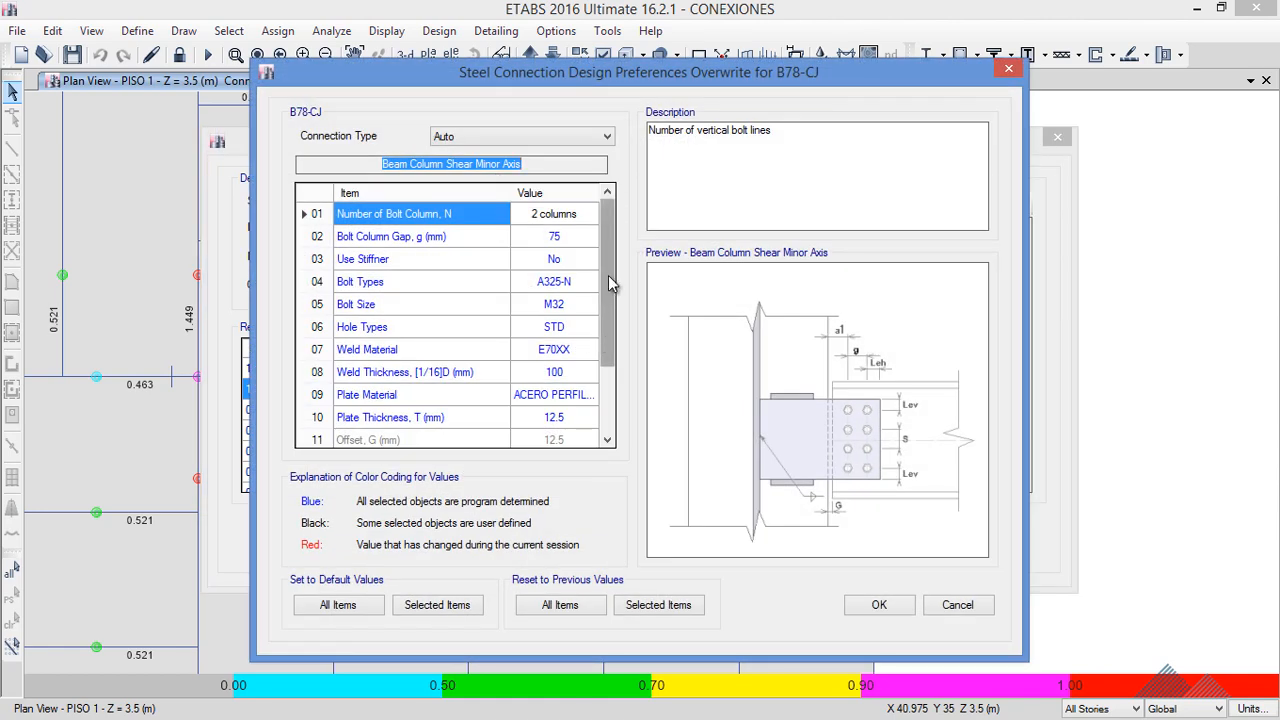
mouse_move(608, 279)
mouse_down()
mouse_move(608, 374)
mouse_move(608, 290)
mouse_up()
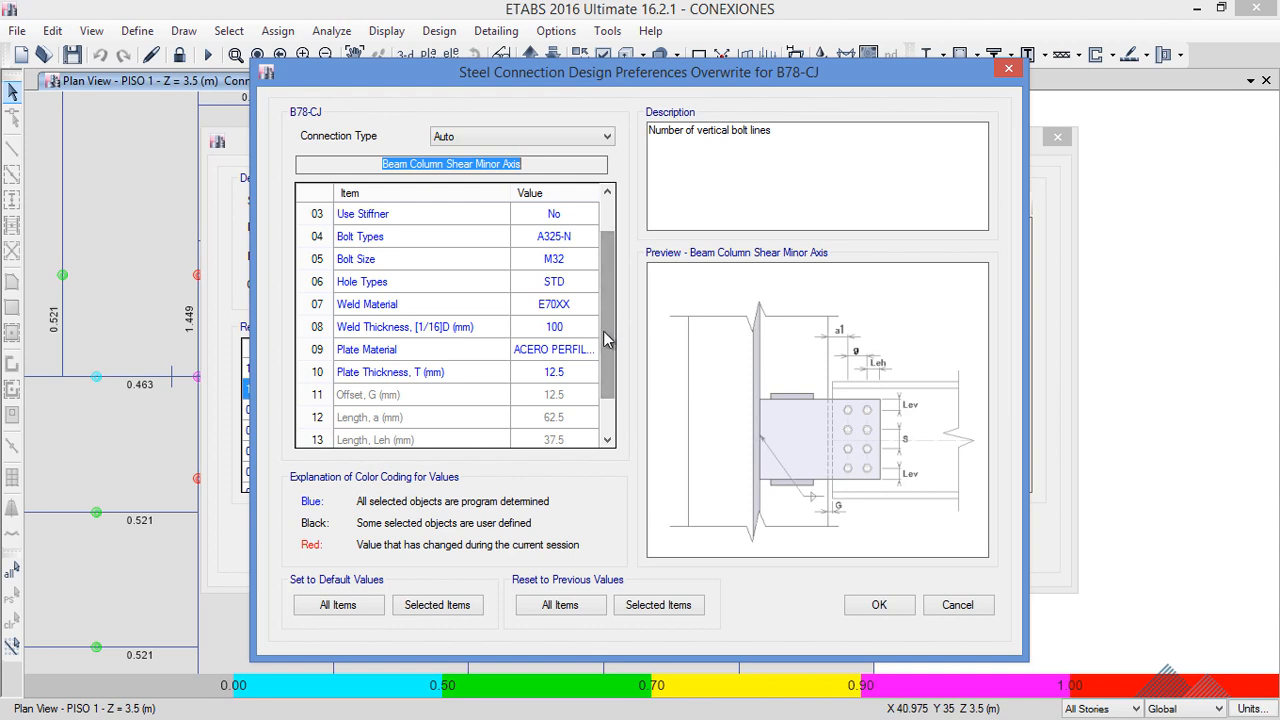
click(566, 373)
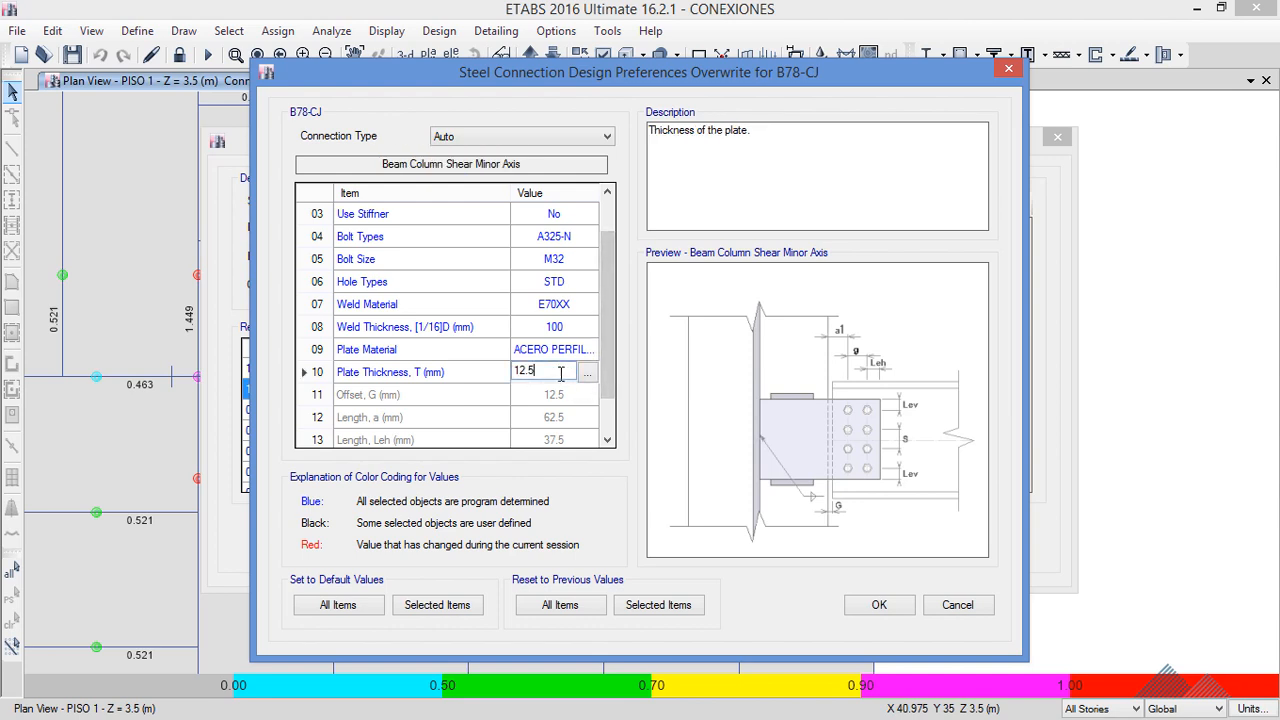
key(BackSpace)
key(BackSpace)
key(BackSpace)
text(4)
click(572, 398)
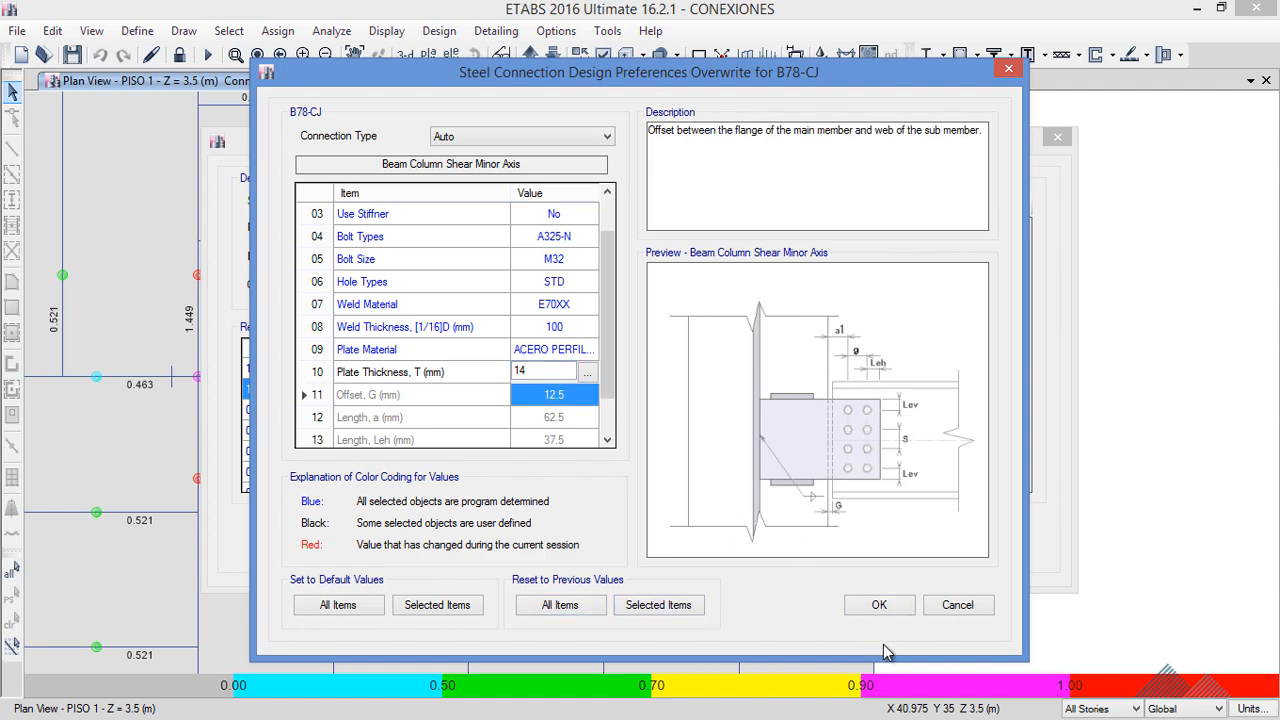
click(879, 606)
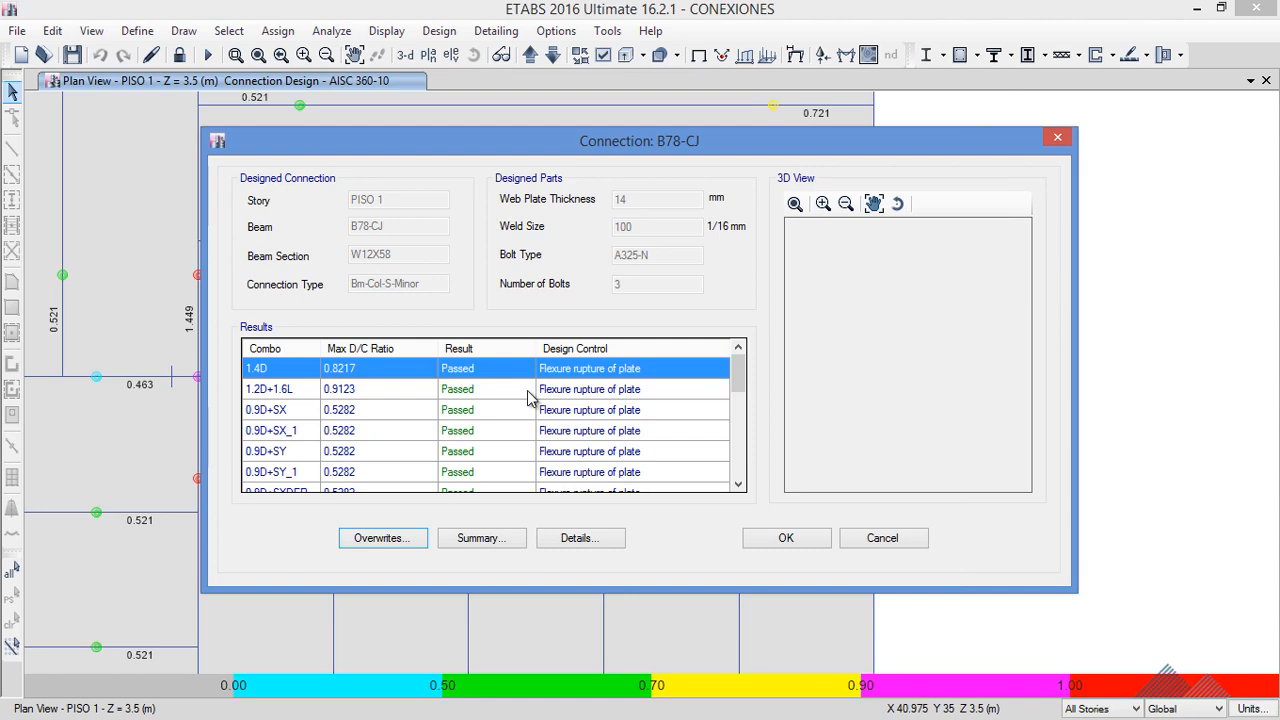
click(772, 541)
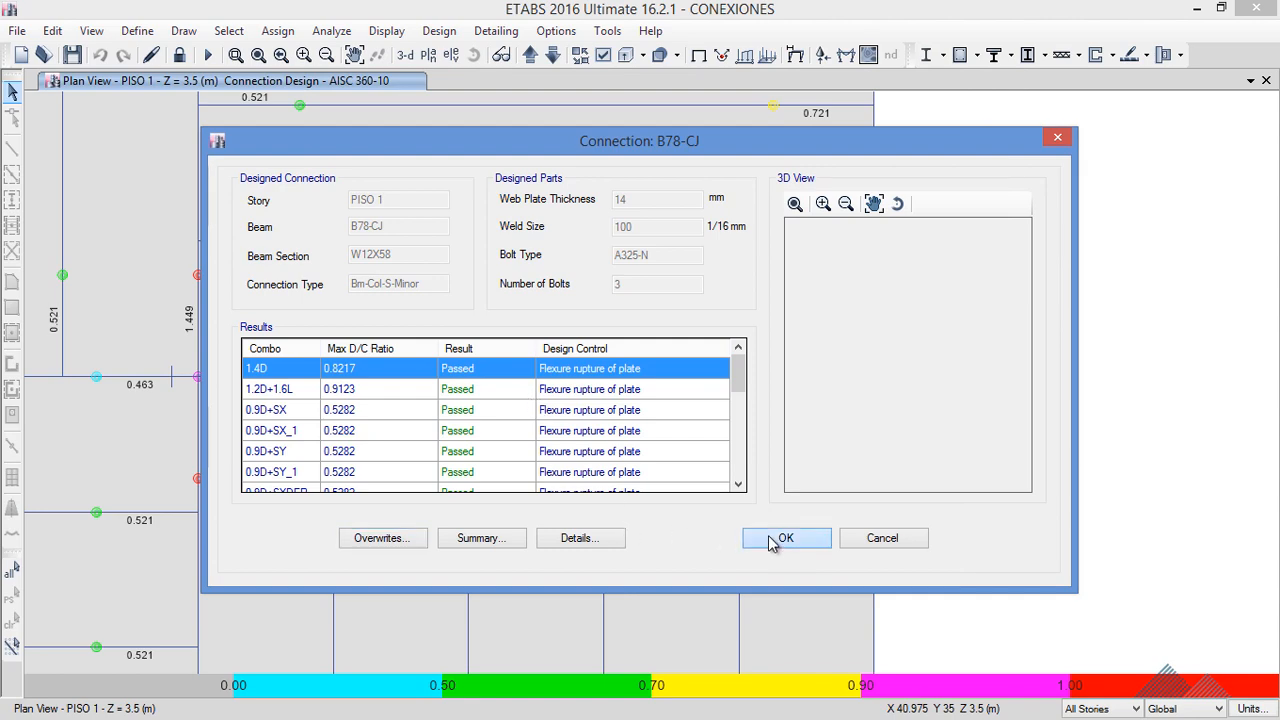